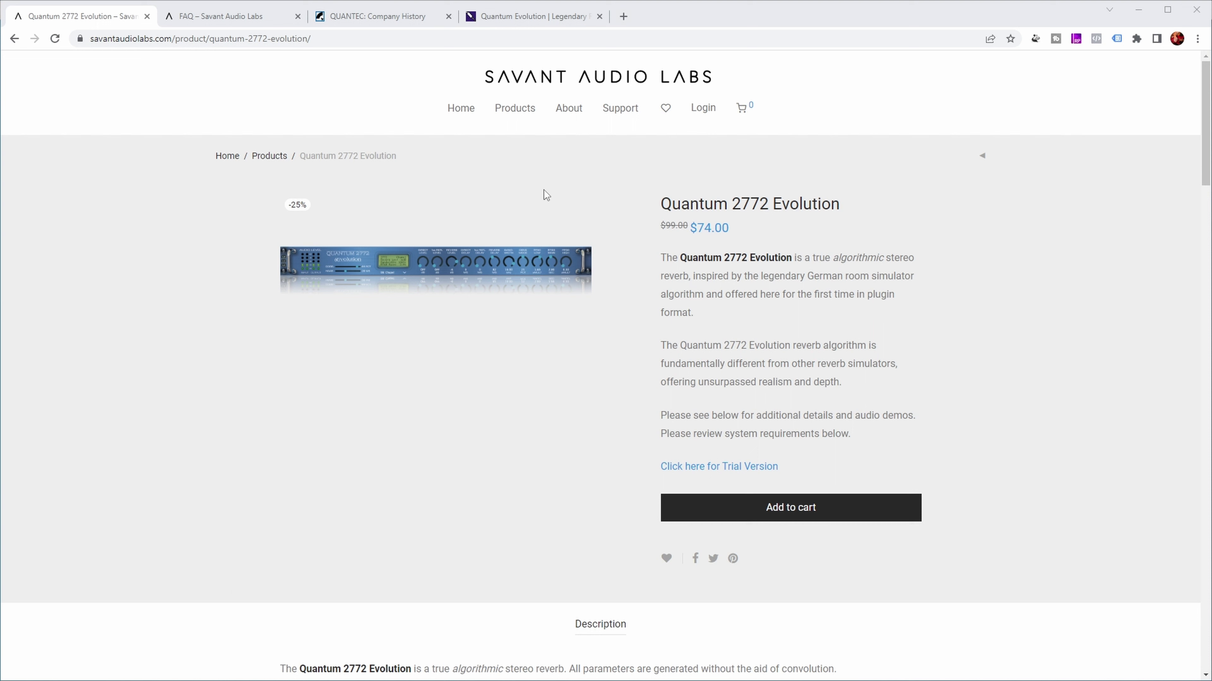
# Highlight the 'inspired by the legendary German room simulator' sentence, then go to QUANTEC's Company History page
pyautogui.moveTo(511, 113)
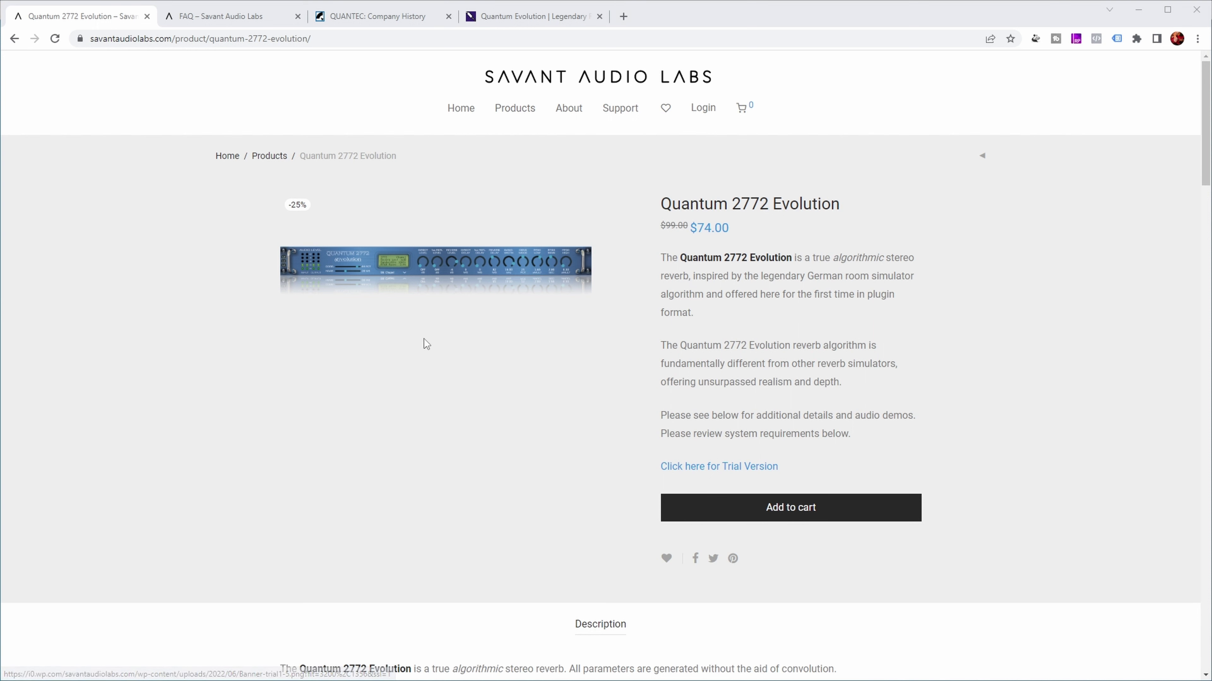
pyautogui.moveTo(692, 275); pyautogui.dragTo(907, 299)
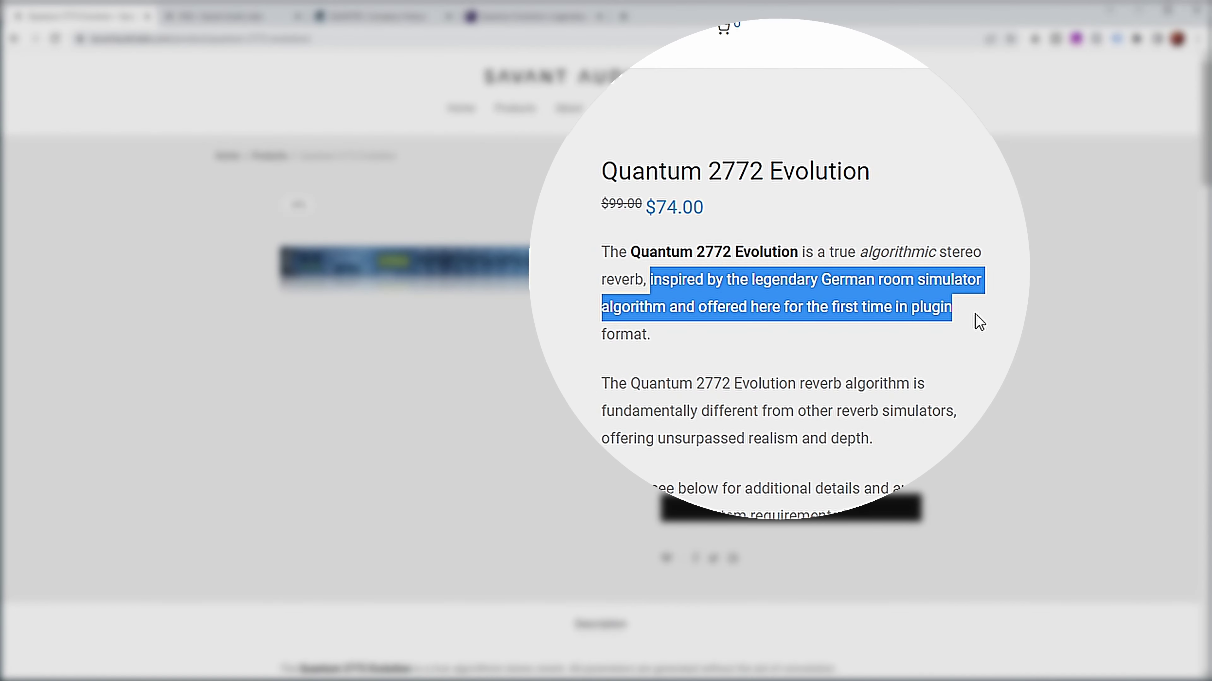
pyautogui.moveTo(979, 323); pyautogui.dragTo(979, 330)
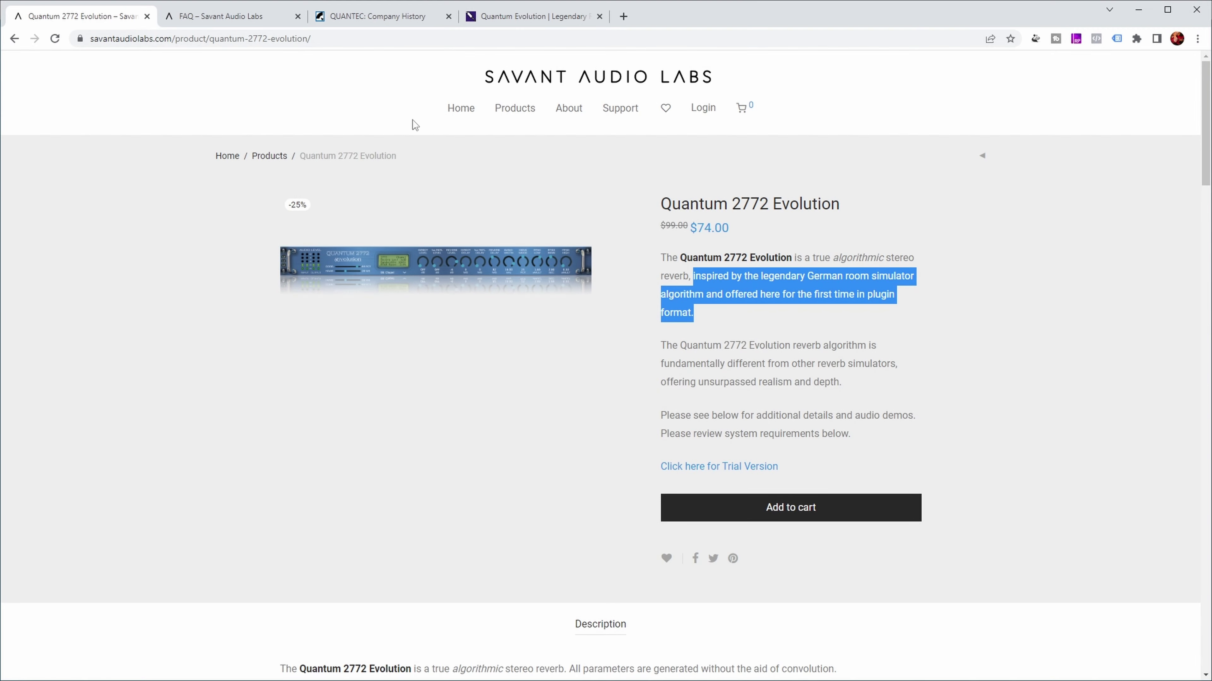
pyautogui.click(380, 17)
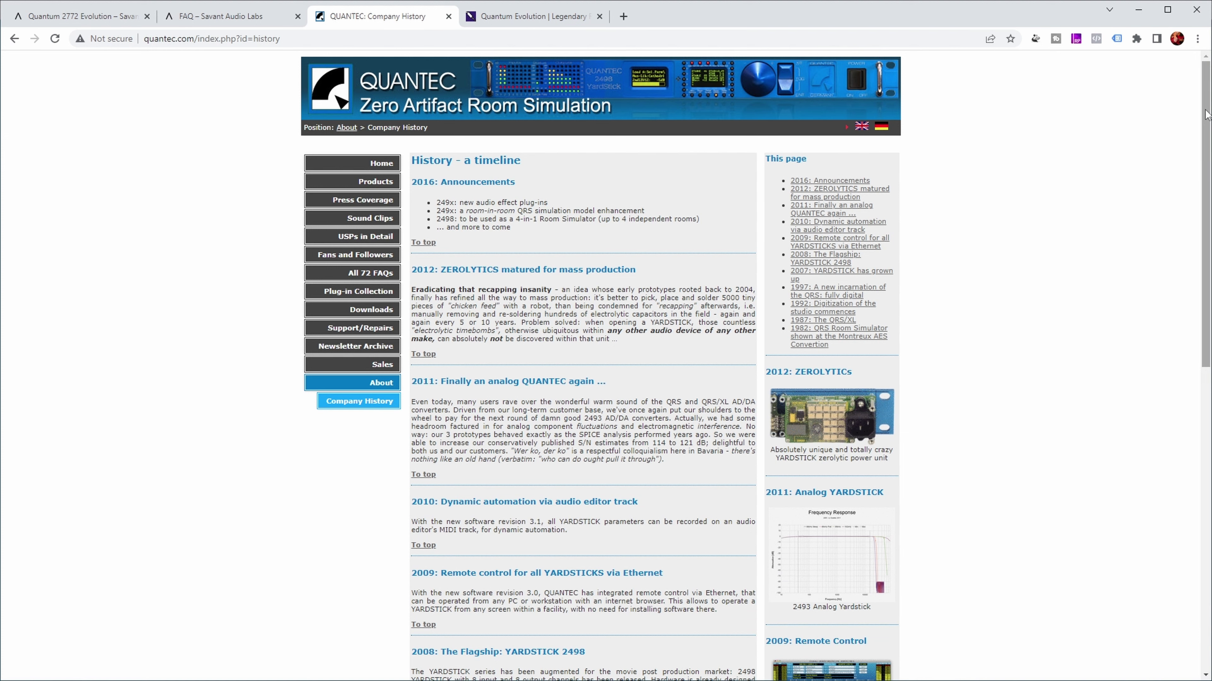
# Scroll the QUANTEC timeline to highlight 'YARDSTICK 2402', then return to the Quantum 2772 Evolution page
pyautogui.moveTo(1205, 115); pyautogui.dragTo(1173, 419)
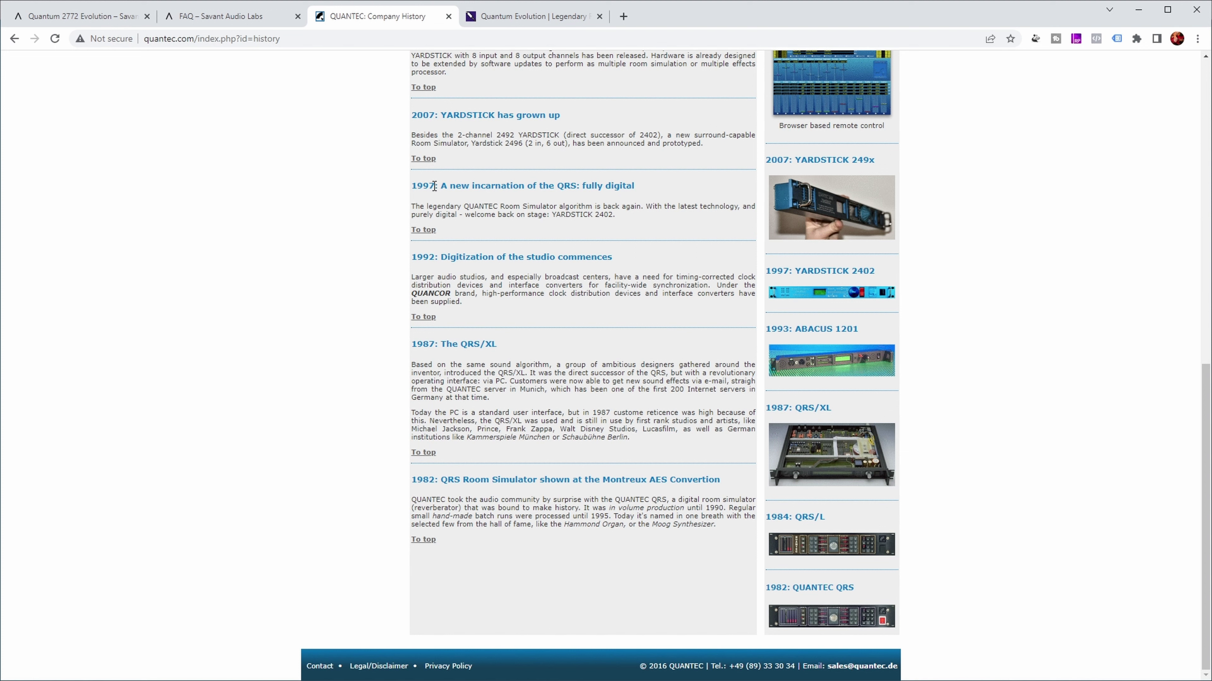
pyautogui.moveTo(552, 215); pyautogui.dragTo(619, 224)
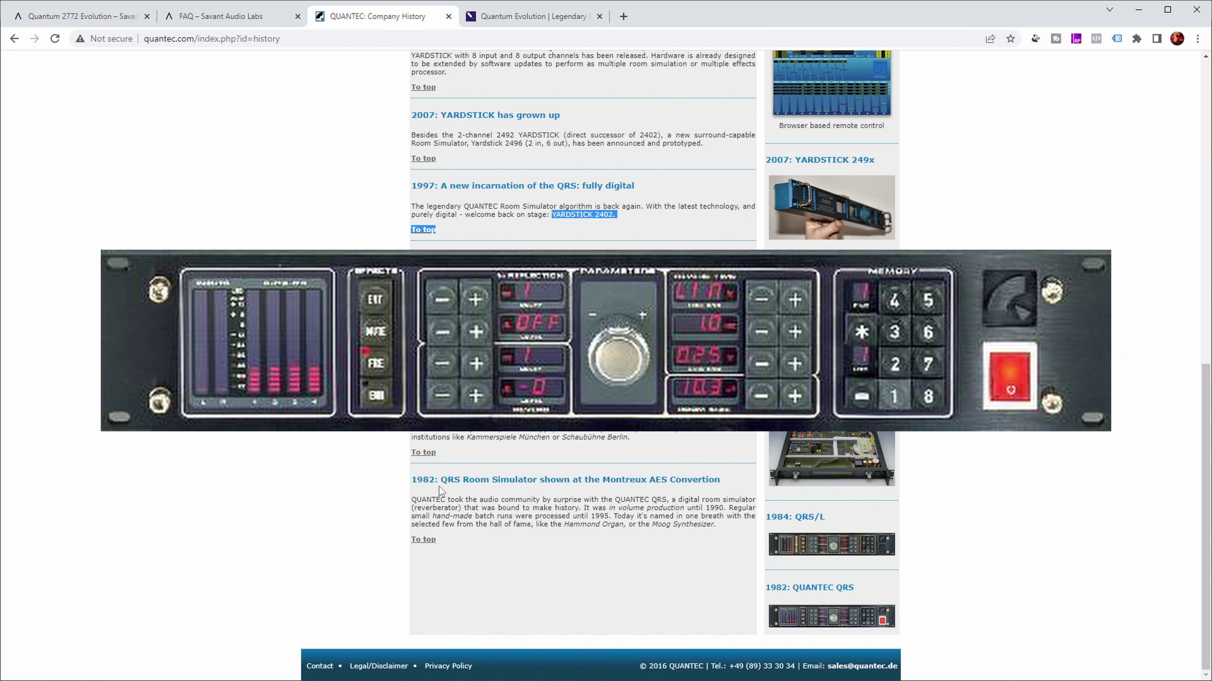
pyautogui.hotkey('ctrl', '1')
pyautogui.click(1178, 284)
# Highlight the sentences on ray tracing reverbs, modeling a real room, and psychoacoustical cues
pyautogui.scroll(-15, 527, 224)
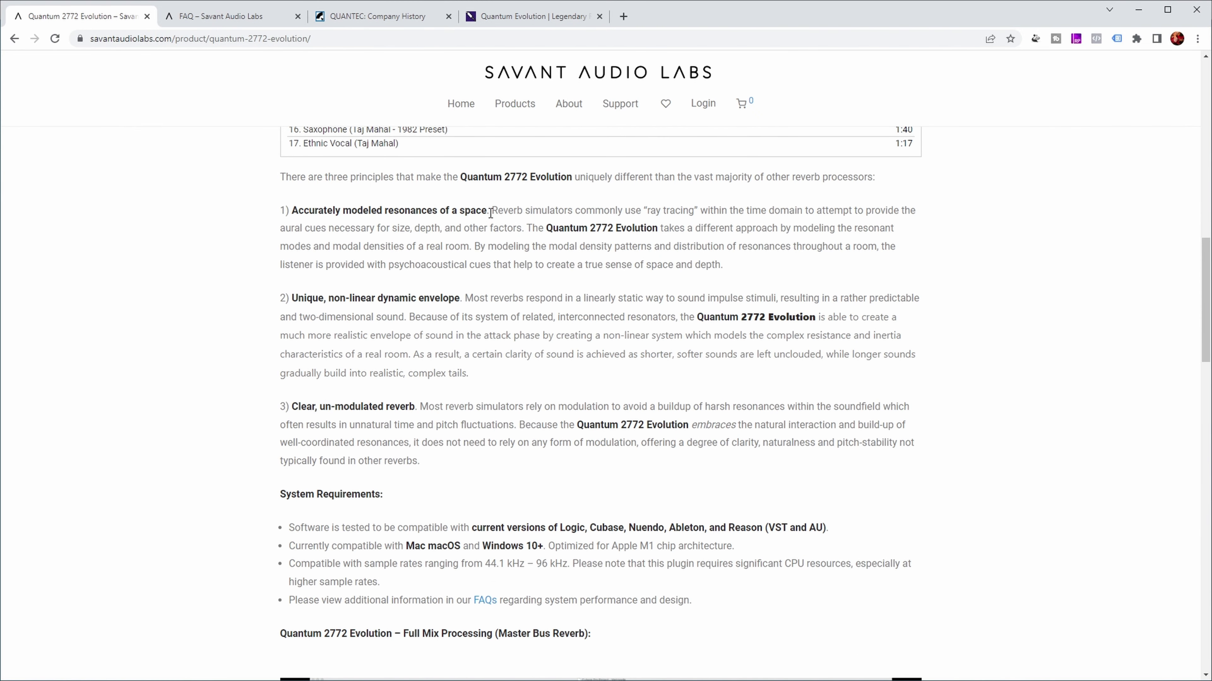
pyautogui.moveTo(490, 211); pyautogui.dragTo(700, 207)
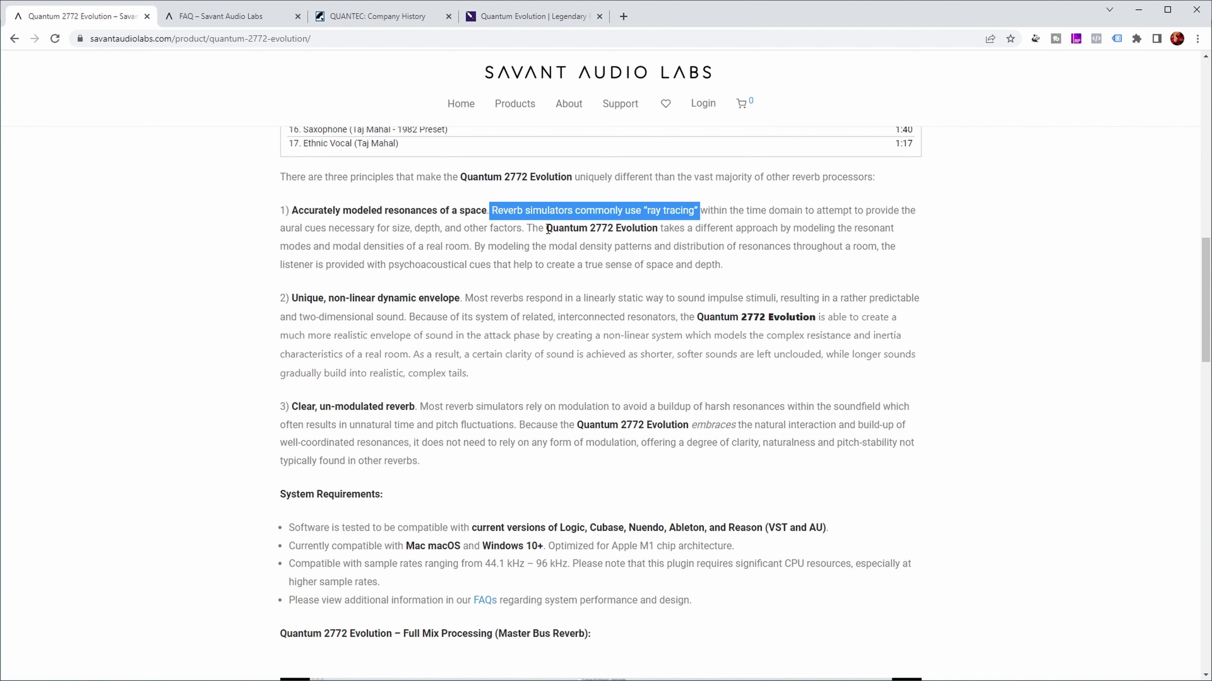
pyautogui.moveTo(527, 230)
pyautogui.mouseDown()
pyautogui.moveTo(369, 246)
pyautogui.moveTo(476, 241)
pyautogui.mouseUp()
pyautogui.moveTo(1014, 272); pyautogui.dragTo(476, 247)
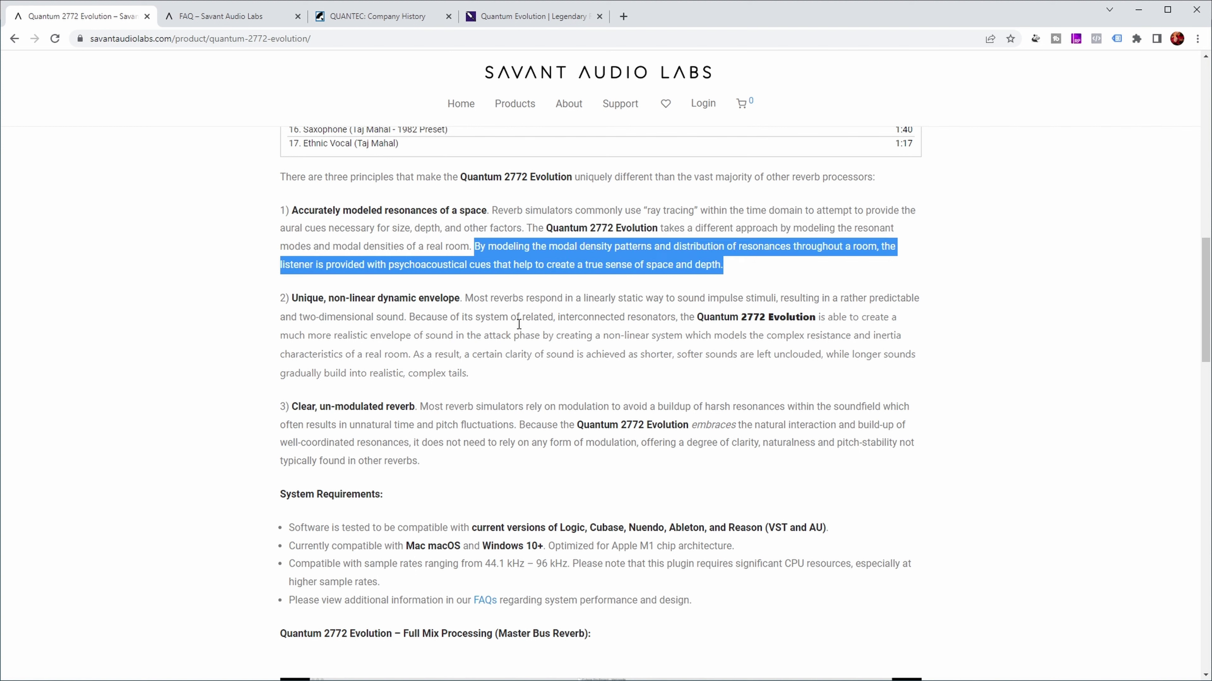
pyautogui.click(482, 319)
# Highlight the non-linear dynamic envelope paragraph and the 'Clear, un-modulated reverb' heading
pyautogui.moveTo(468, 297); pyautogui.dragTo(498, 389)
pyautogui.click(975, 480)
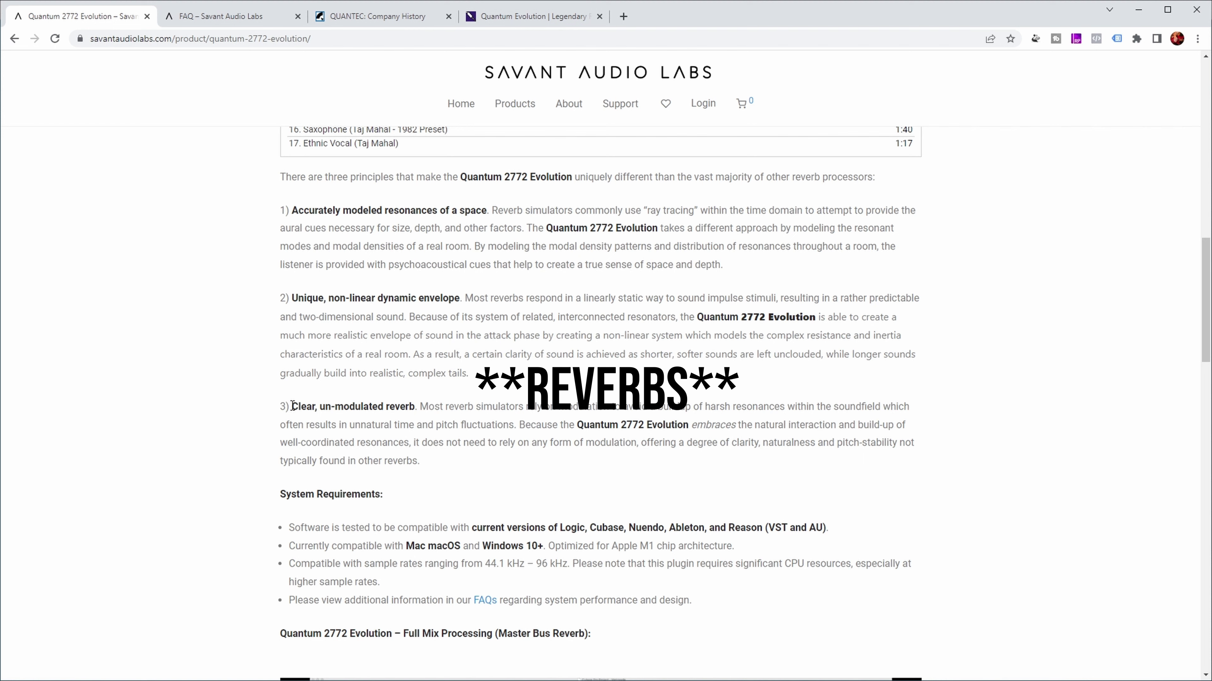
pyautogui.moveTo(293, 406); pyautogui.dragTo(417, 407)
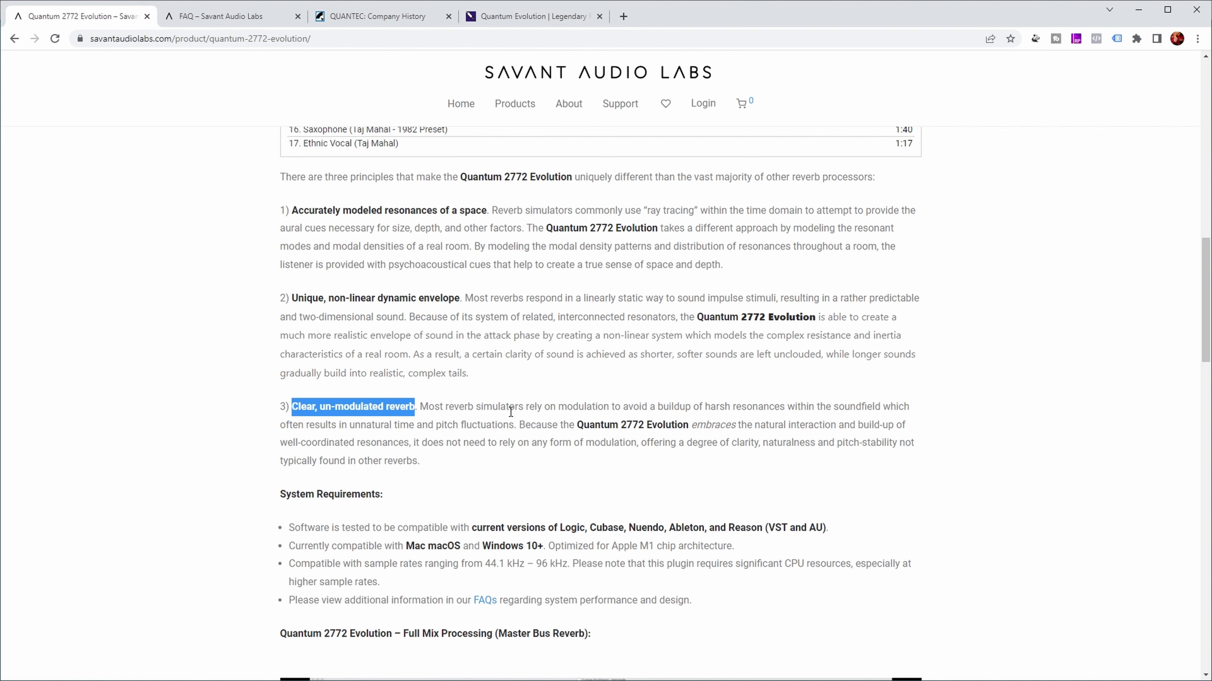
pyautogui.click(520, 411)
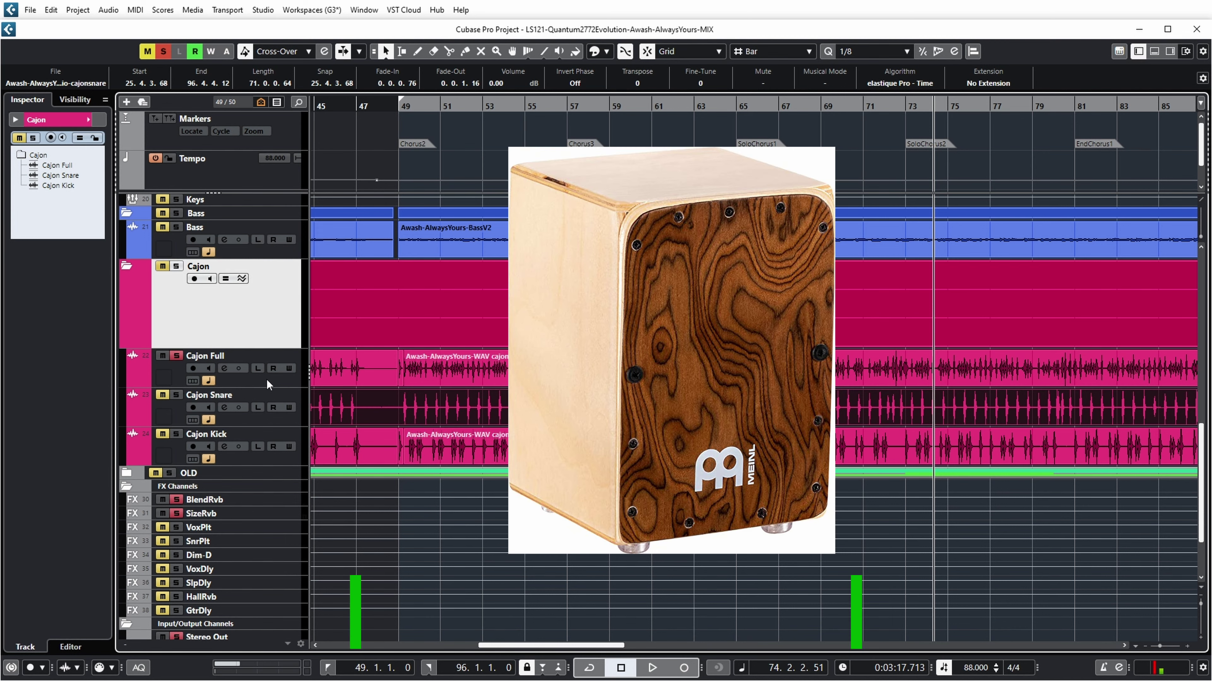
# Select Cajon Full and move BlendRvb's Quantum Evolution window (01: Default Hall) below the sends
pyautogui.click(268, 385)
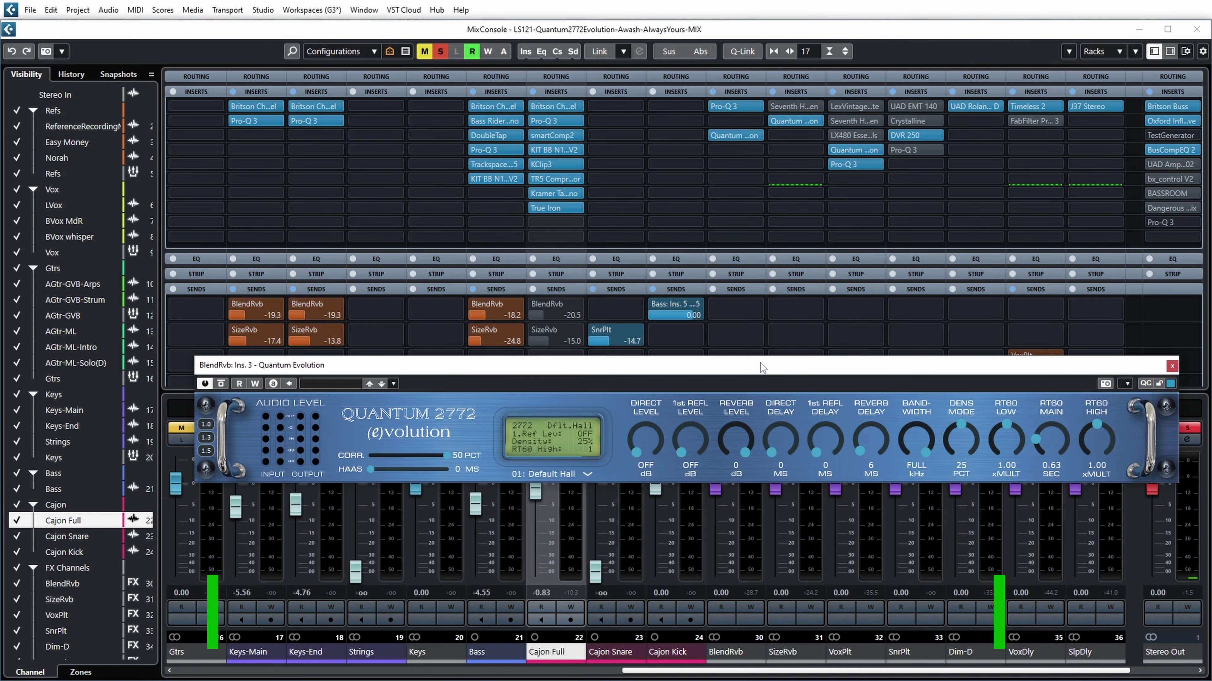
pyautogui.moveTo(759, 363); pyautogui.dragTo(751, 386)
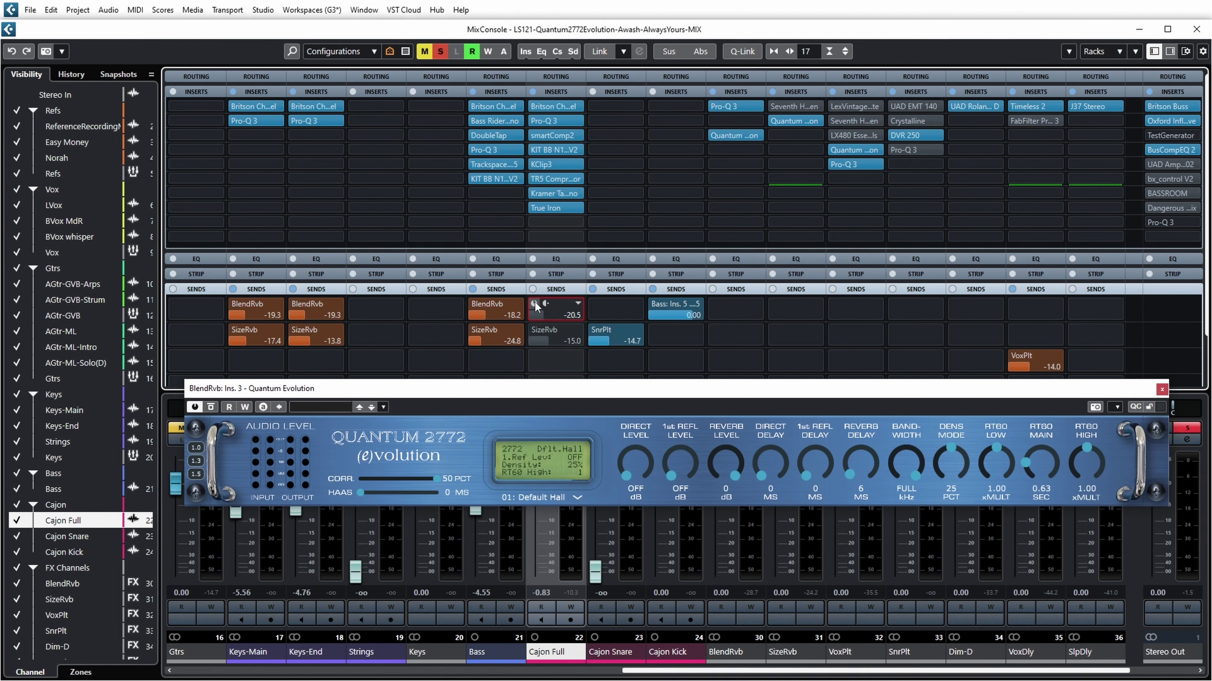
# Enable Cajon Full's BlendRvb send and briefly check BlendRvb's Pro-Q 3 EQ
pyautogui.click(534, 305)
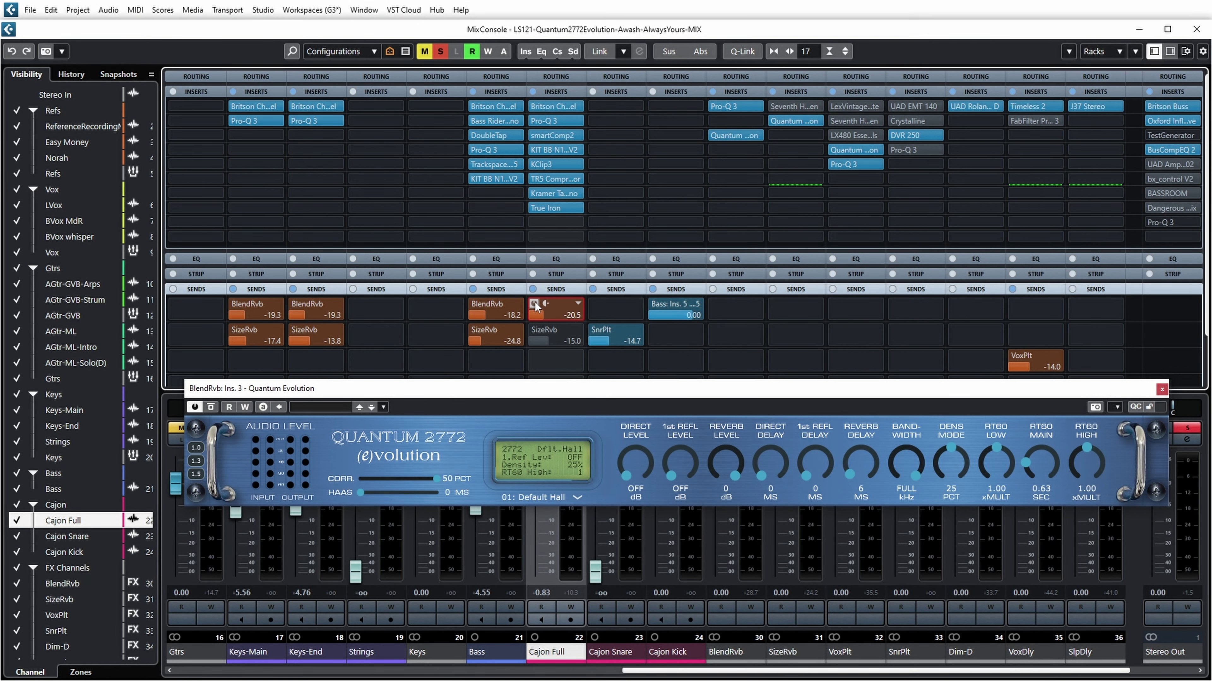
pyautogui.click(726, 106)
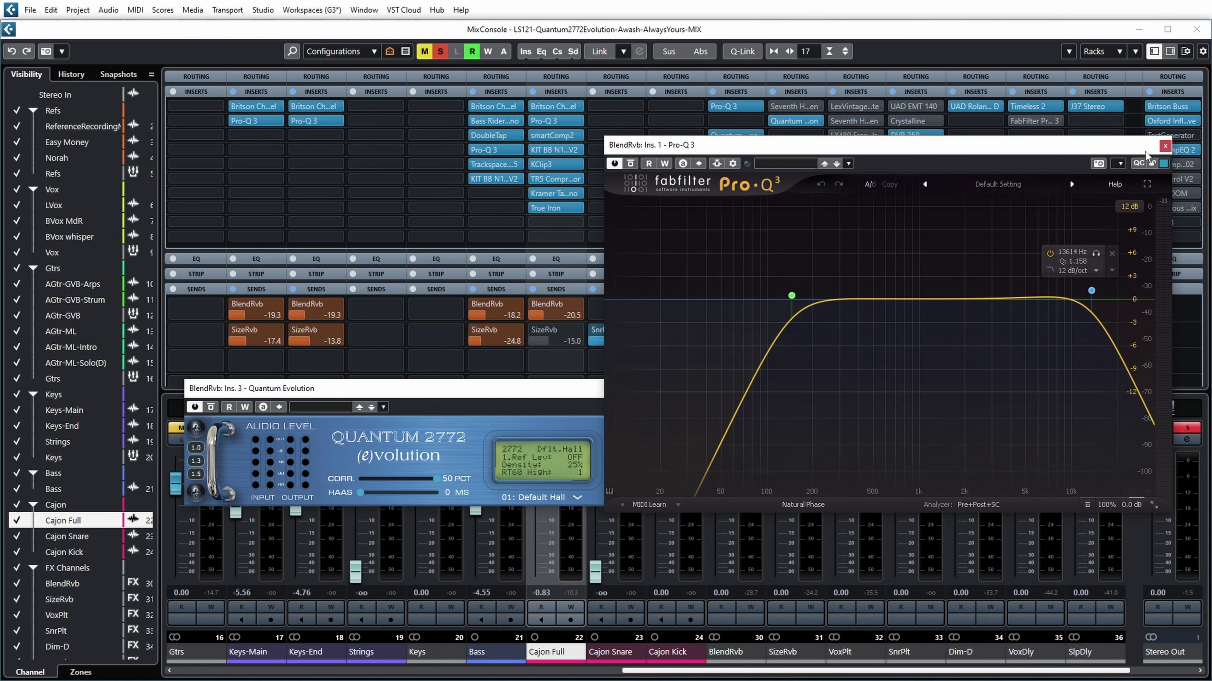
pyautogui.click(1165, 146)
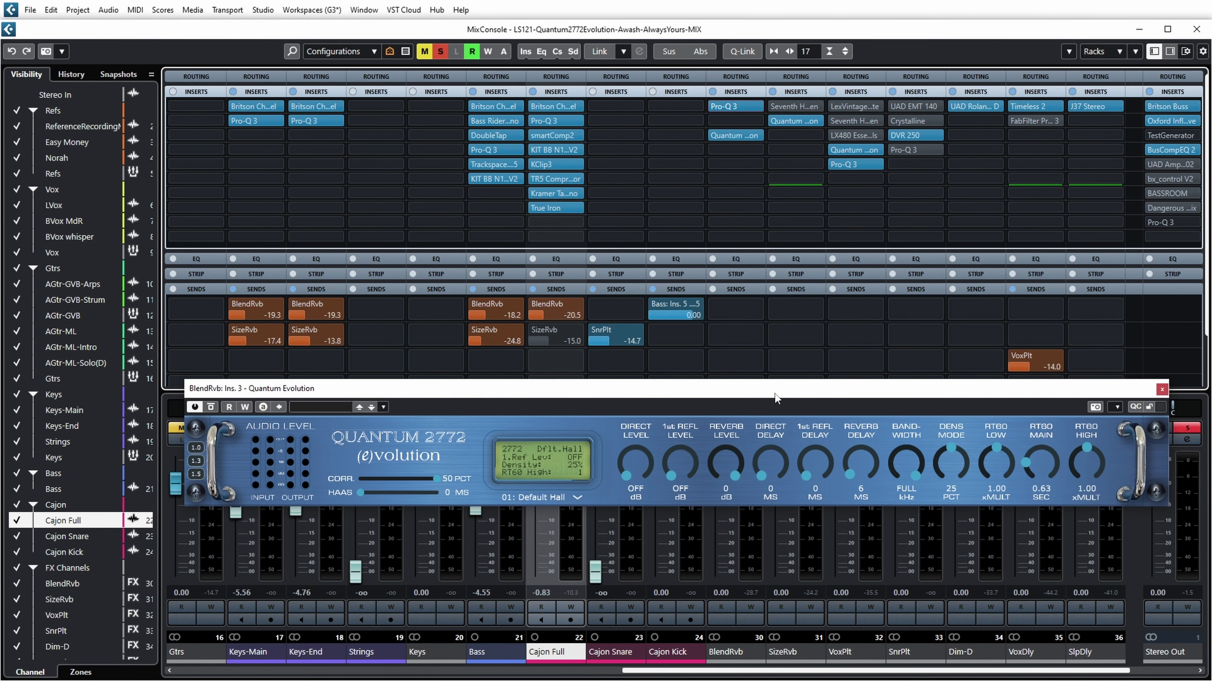
# Play the cajon while repeatedly bypassing and re-enabling BlendRvb's Quantum reverb, ending bypassed
pyautogui.press('space')
pyautogui.click(210, 408)
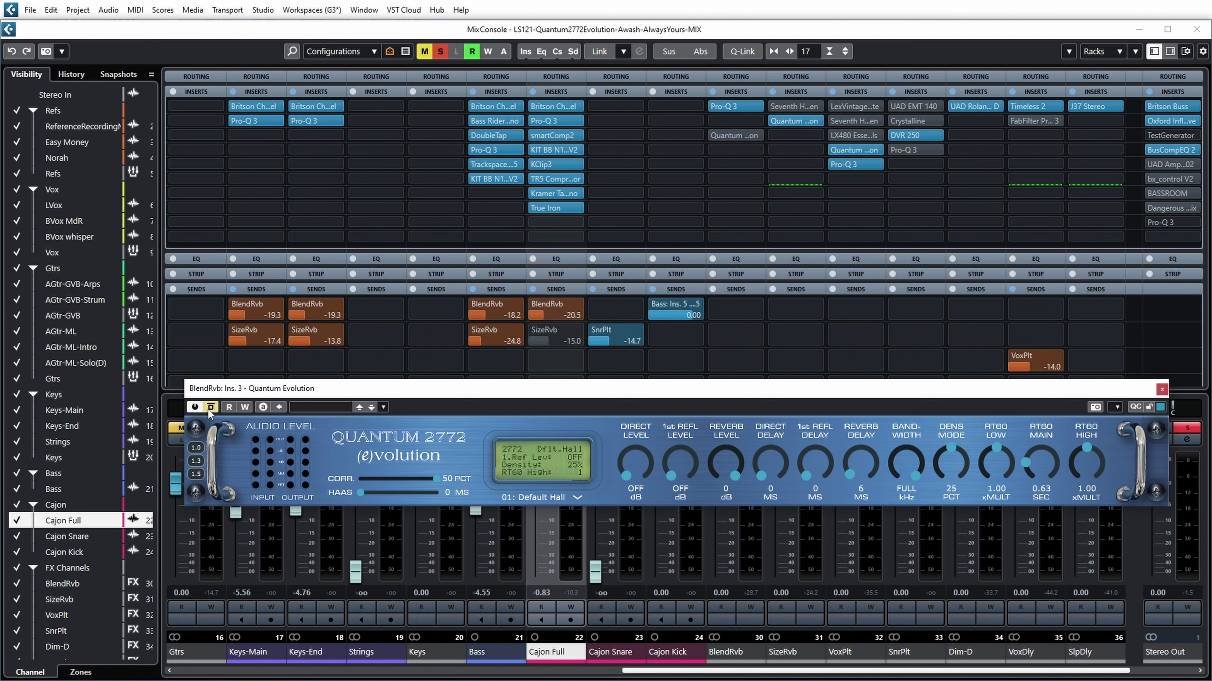
pyautogui.press('space')
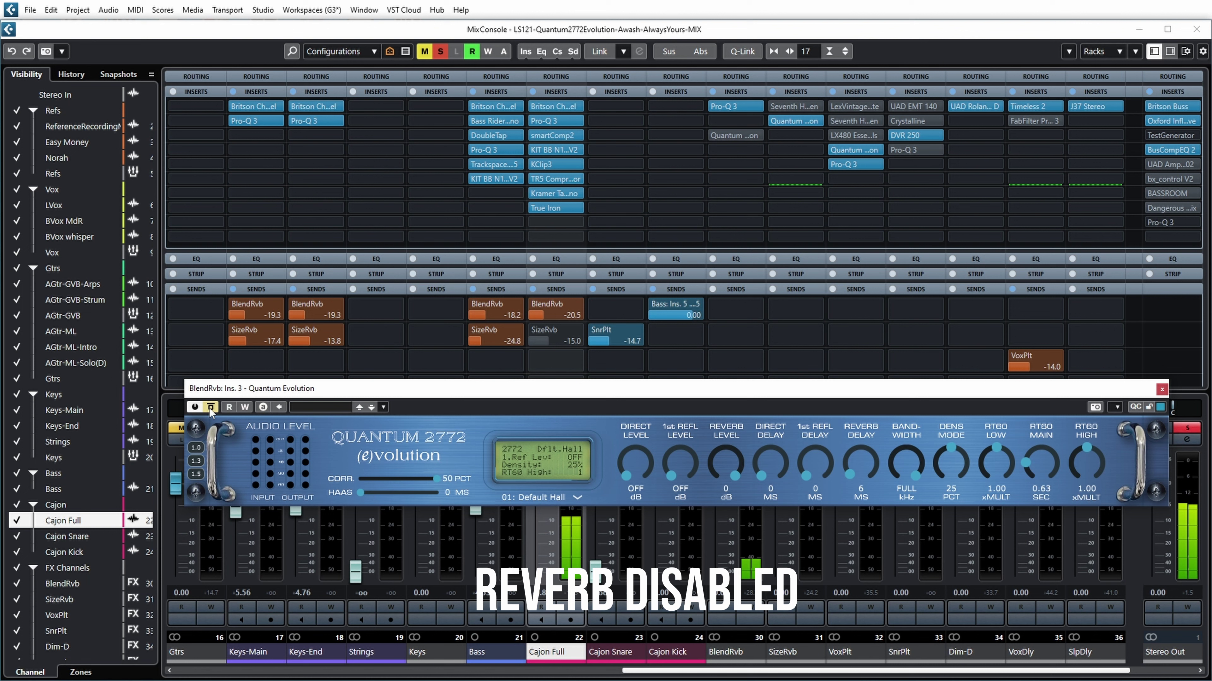
pyautogui.click(209, 408)
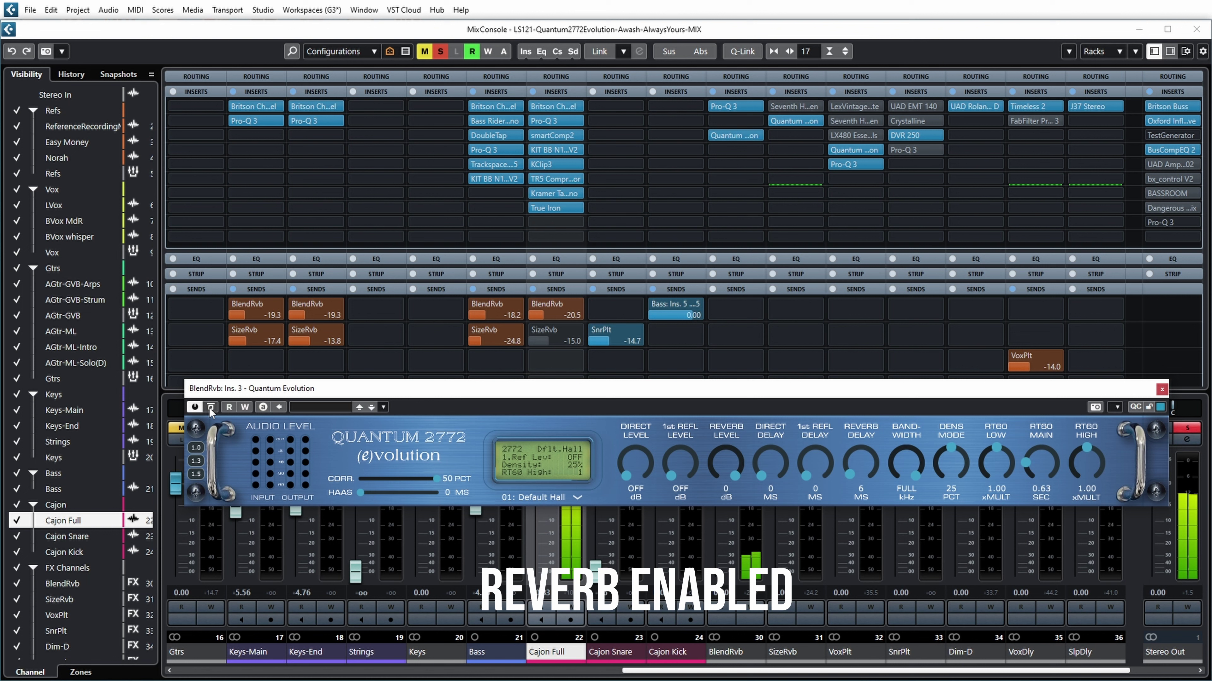
pyautogui.click(209, 407)
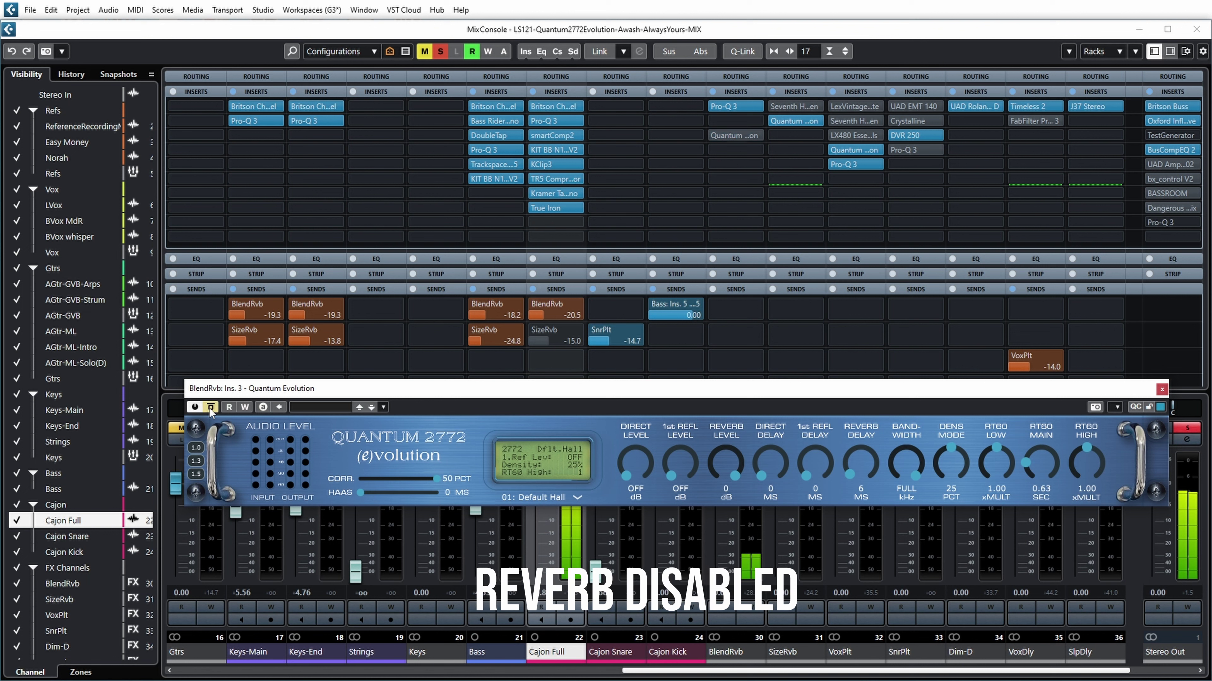
pyautogui.click(209, 408)
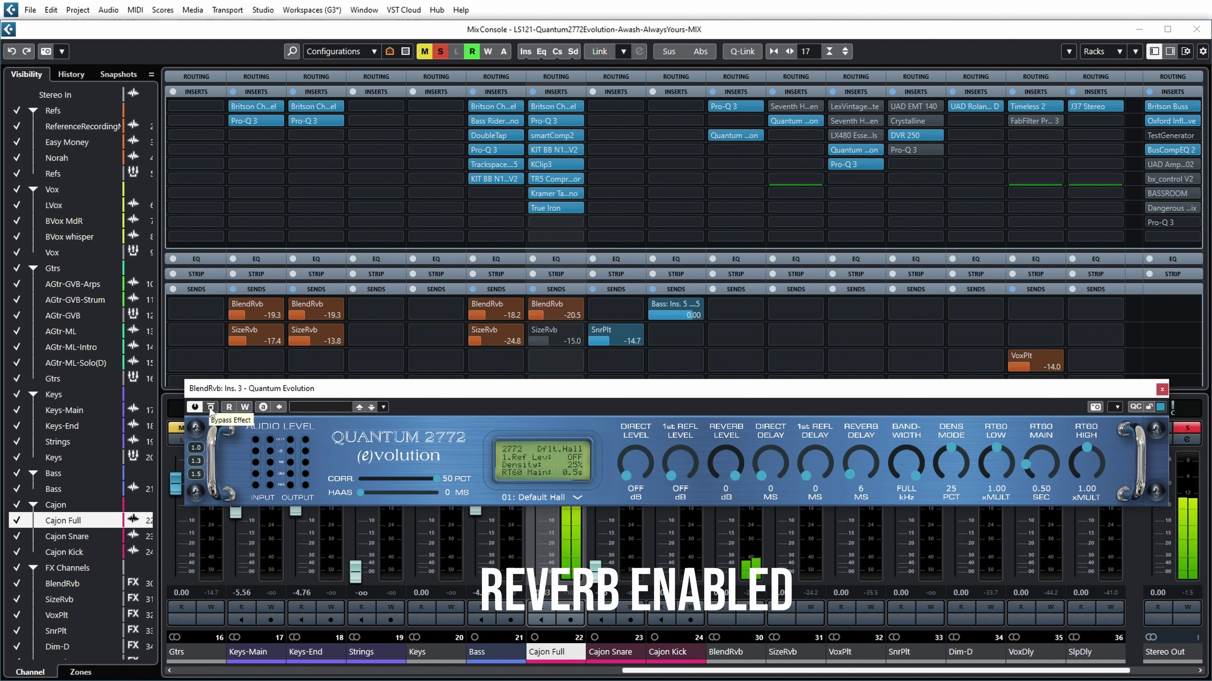
pyautogui.click(210, 407)
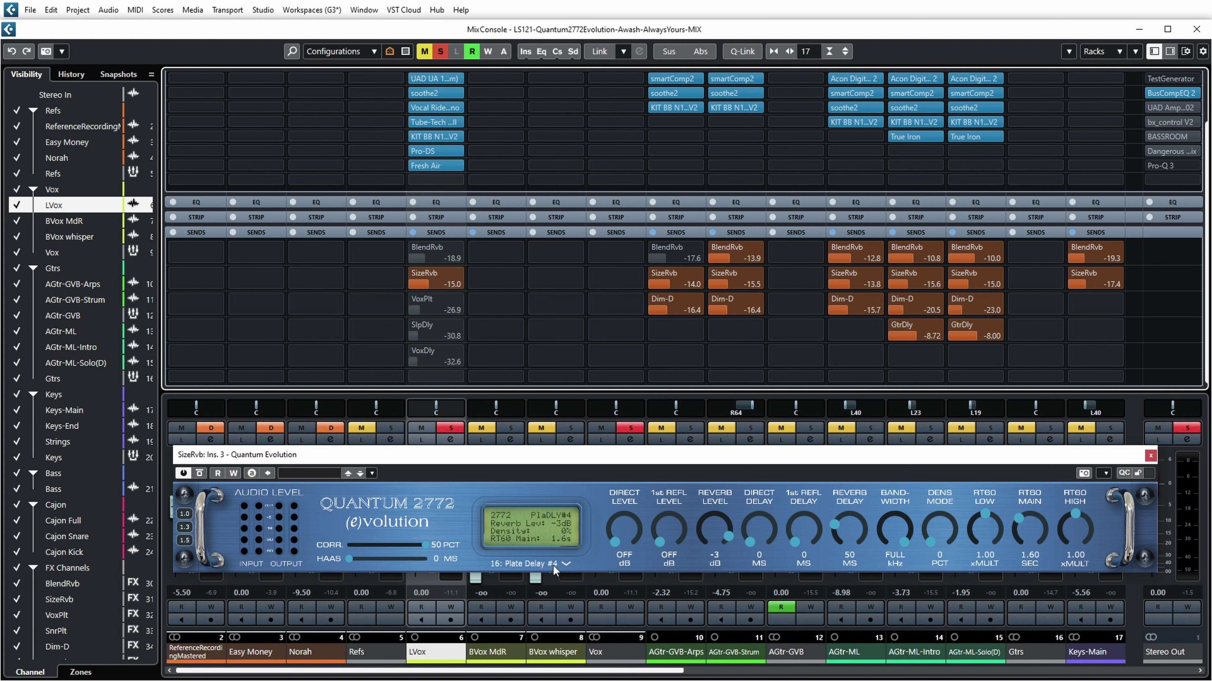
# Play the vocals and A/B the SizeRvb Plate Delay #4 reverb by bypassing, then re-enabling it
pyautogui.click(752, 464)
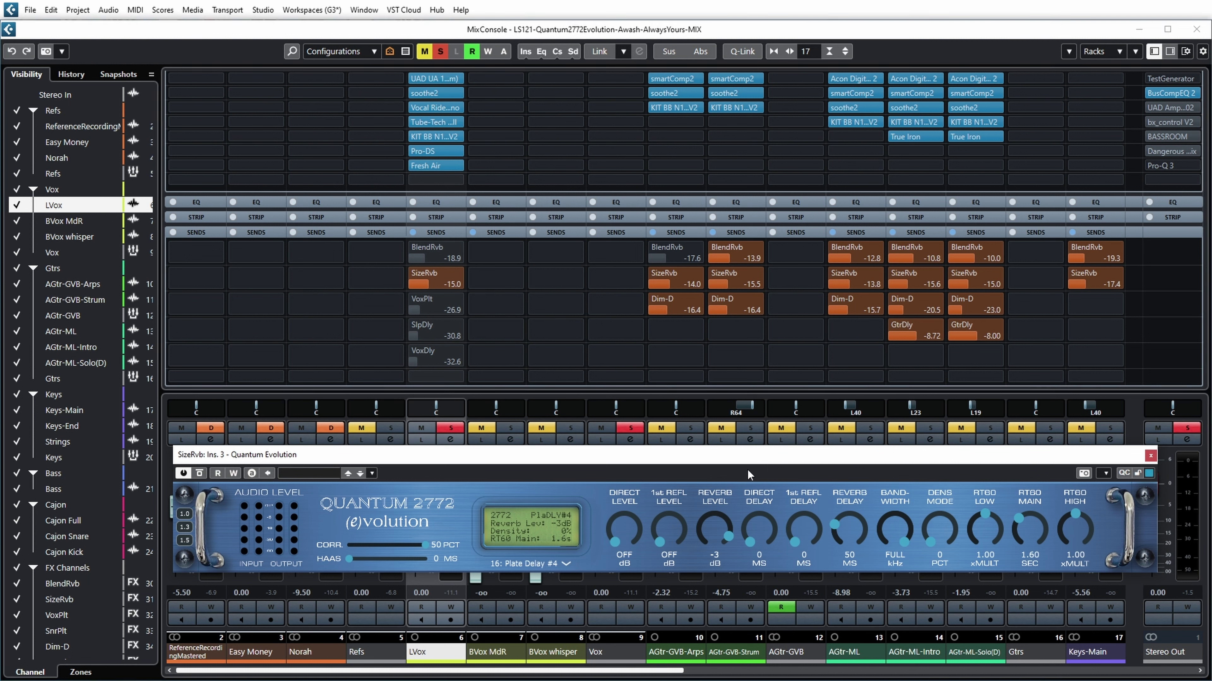
pyautogui.press('space')
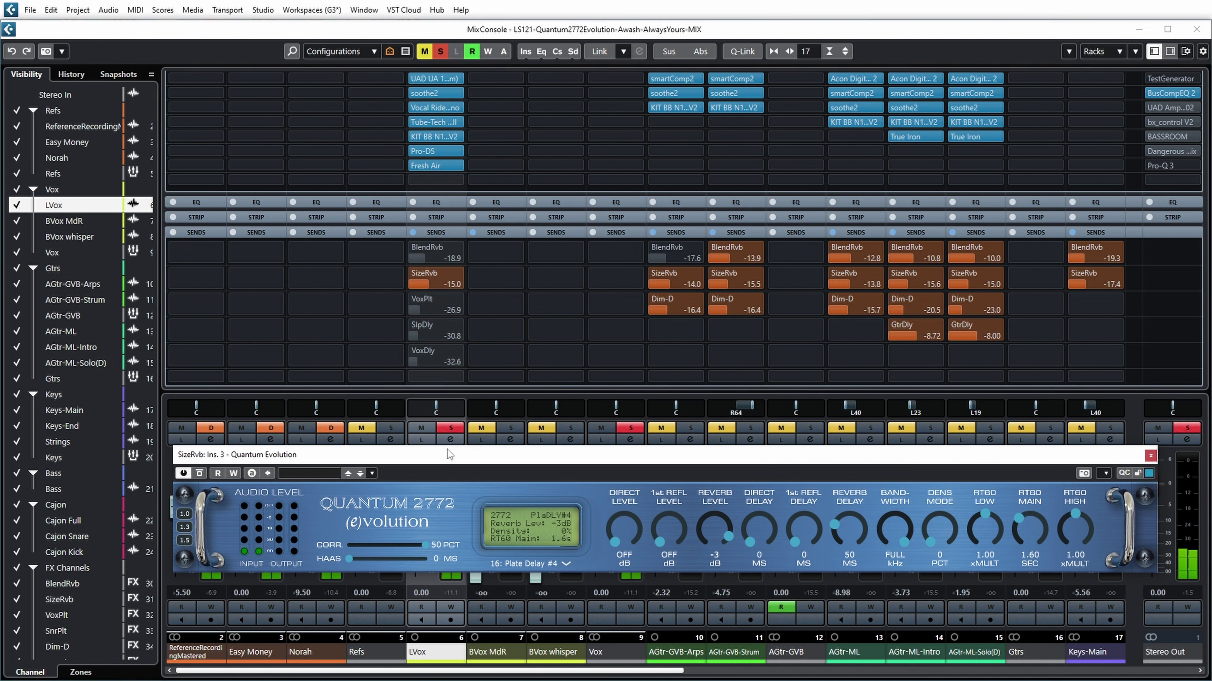
pyautogui.click(198, 474)
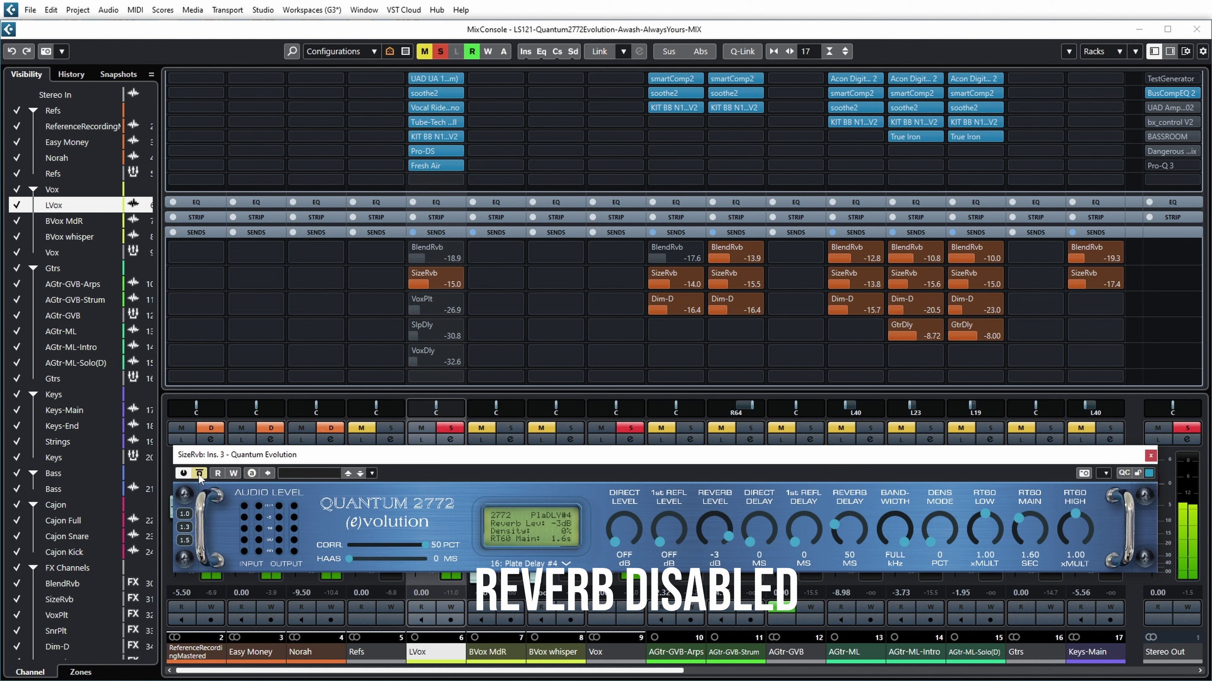
pyautogui.click(198, 474)
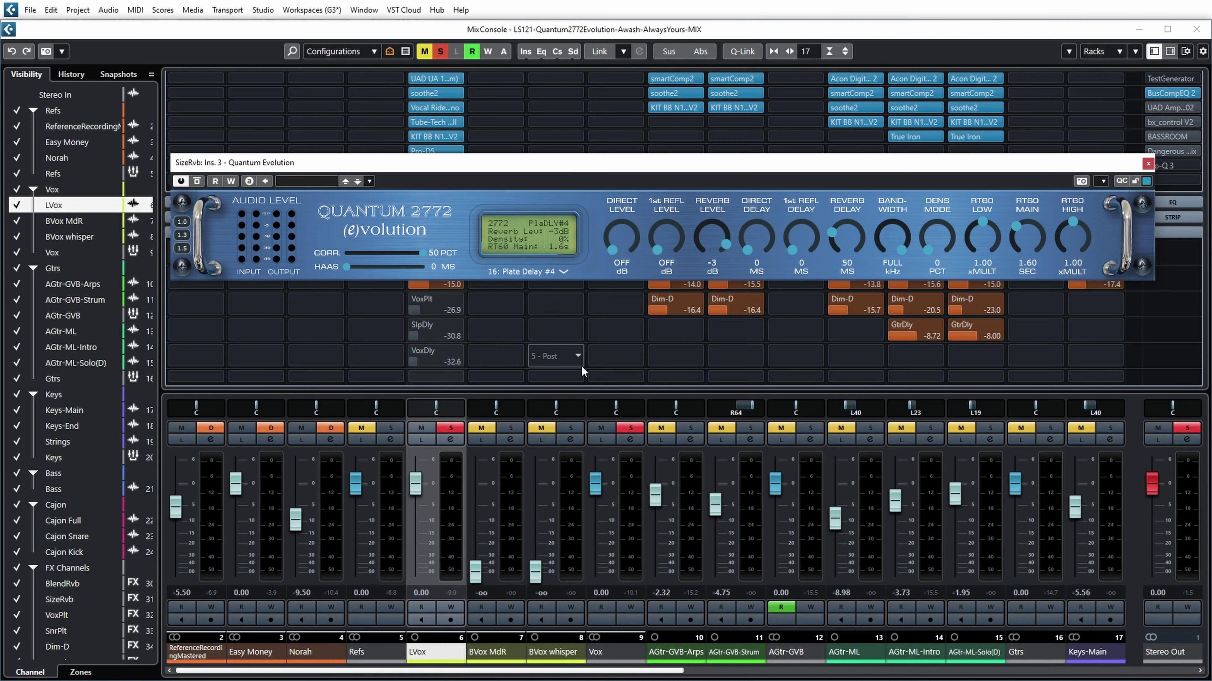
# Audition 18: Church 10.5m3, 19: St. Peter 10.6m3, 20: Taj Mahal 10.6m3, then load 01: Default Hall
pyautogui.click(564, 273)
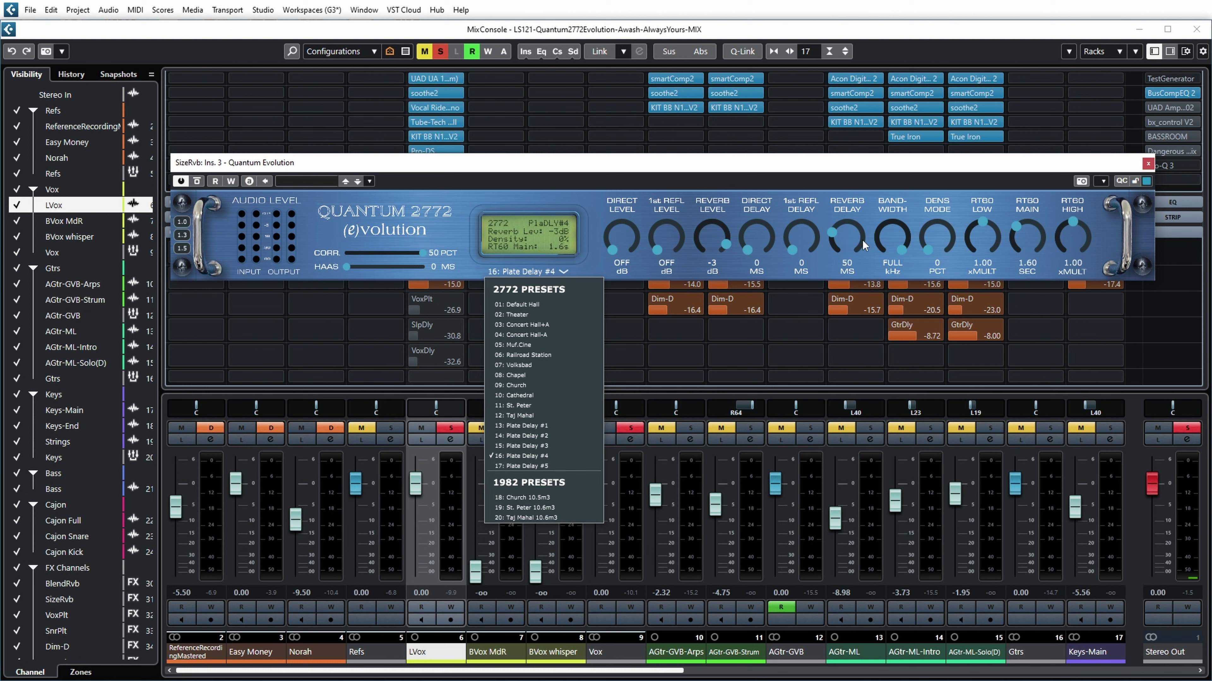
pyautogui.click(511, 497)
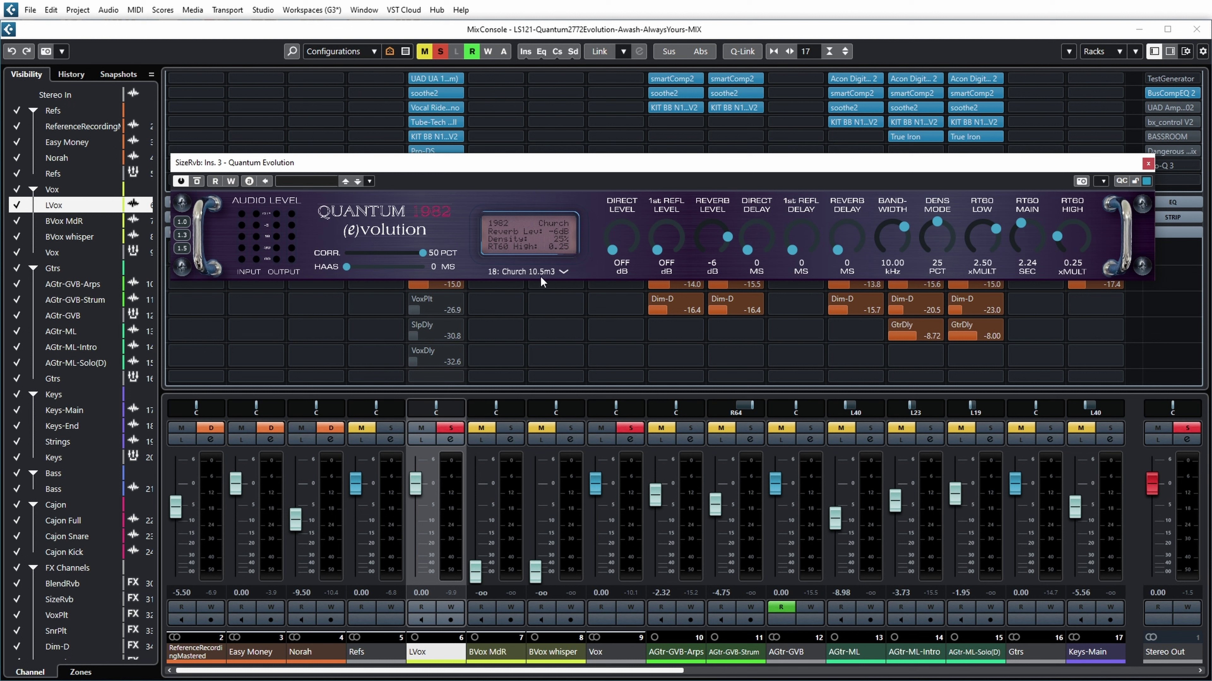
pyautogui.click(564, 271)
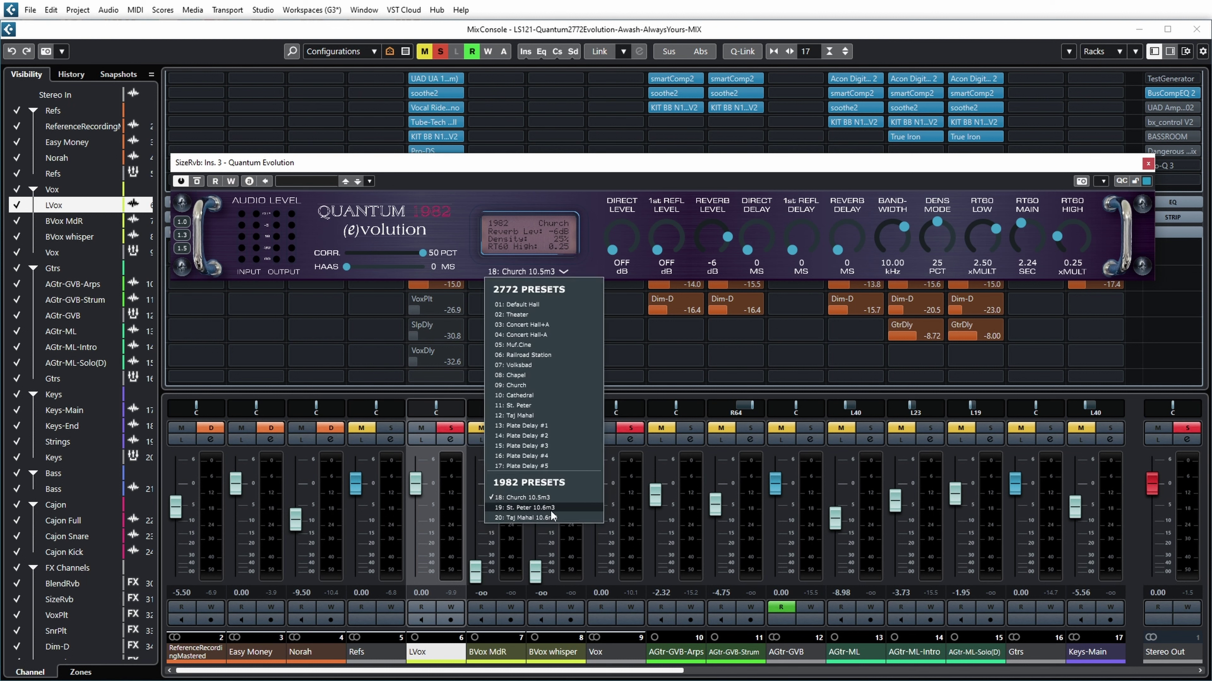
pyautogui.click(549, 507)
pyautogui.click(563, 272)
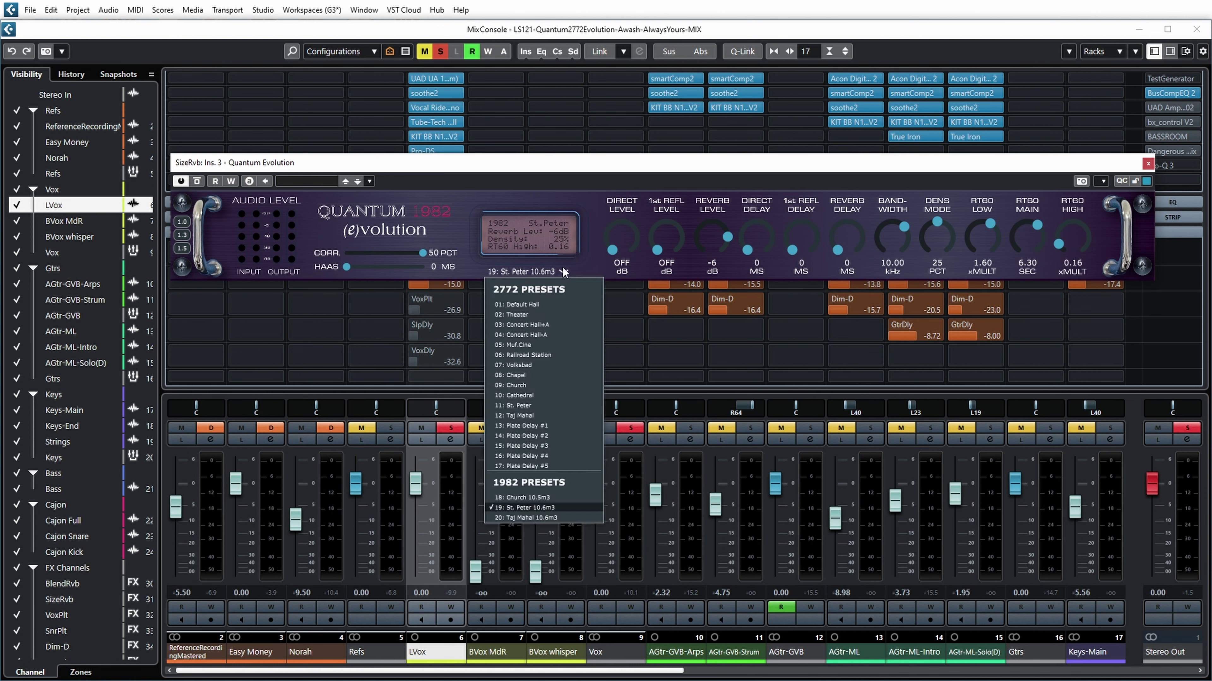
pyautogui.click(564, 517)
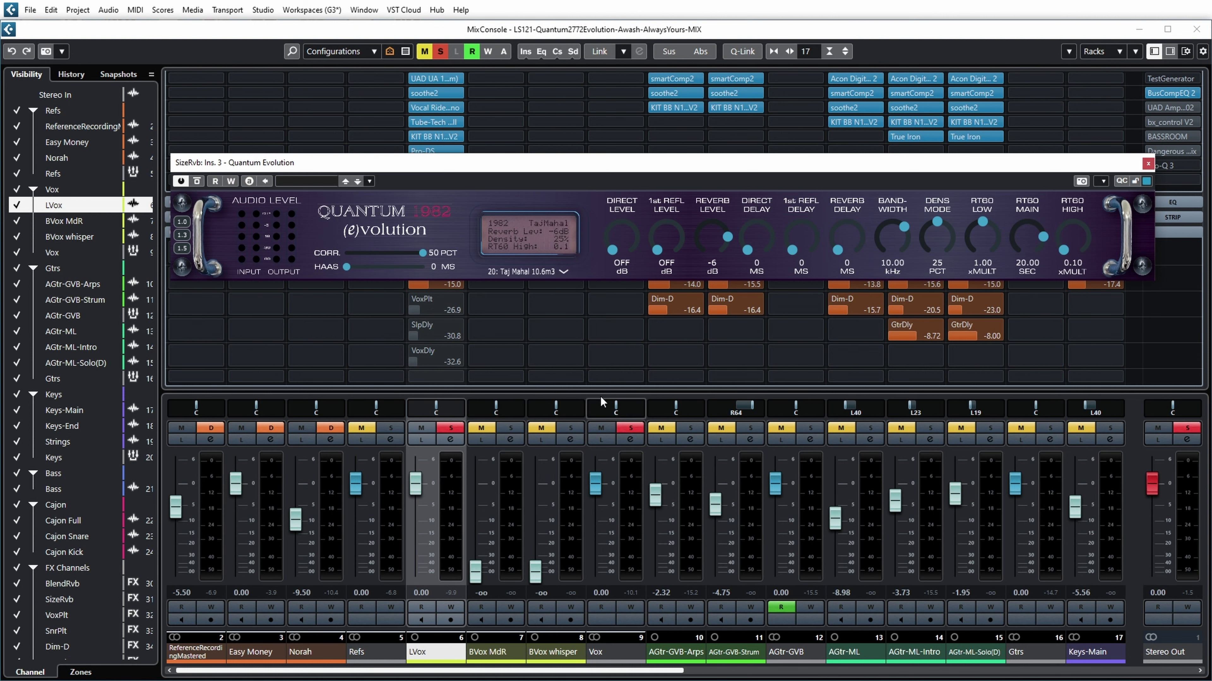
pyautogui.click(564, 271)
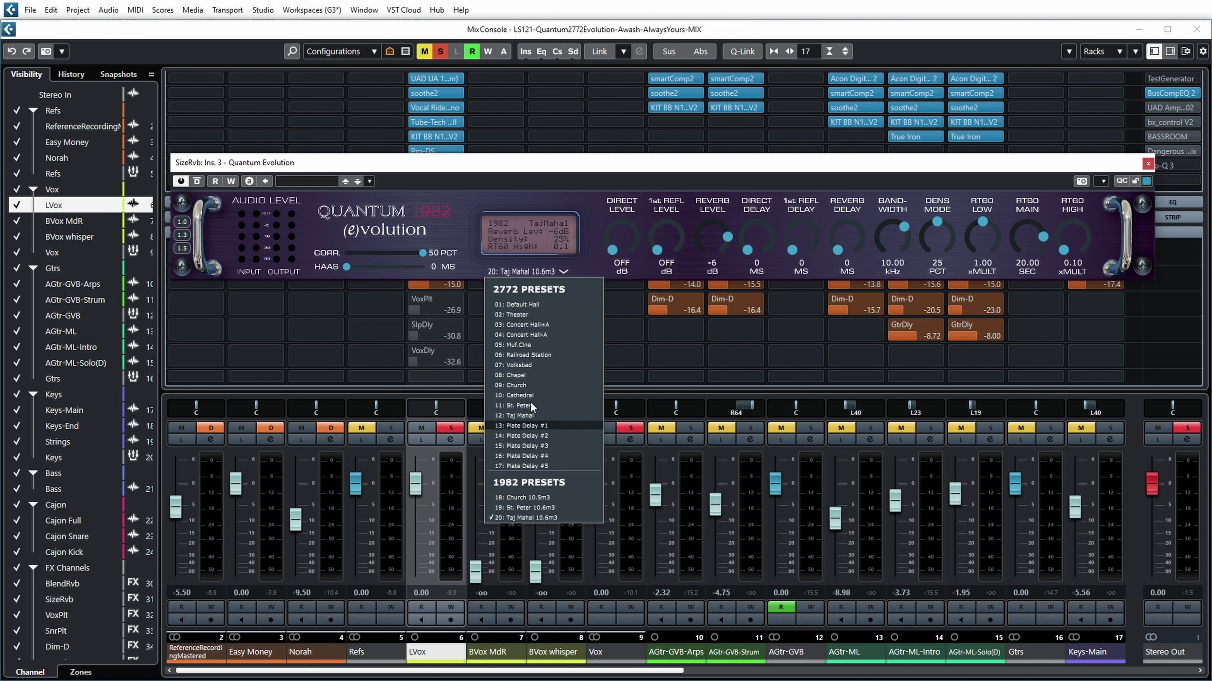
pyautogui.click(551, 304)
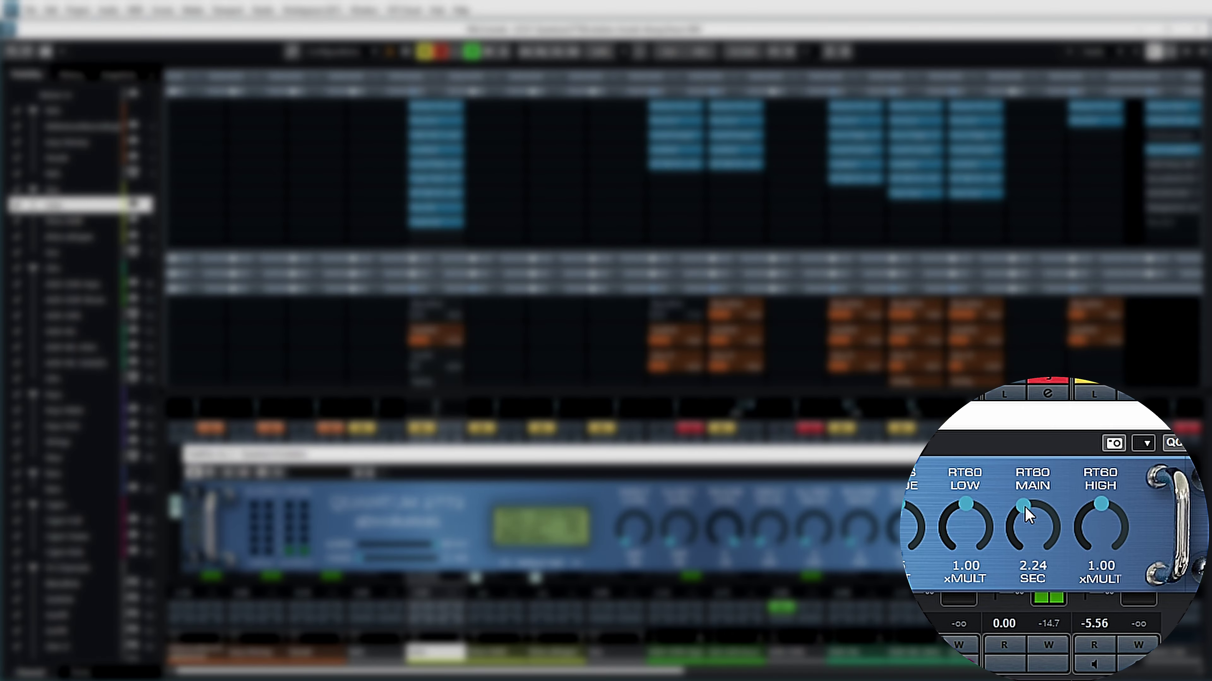
# Turn SizeRvb's RT60 Main knob to 1.80 sec and Bandwidth knob to 8.00 kHz
pyautogui.moveTo(1026, 509); pyautogui.dragTo(1025, 515)
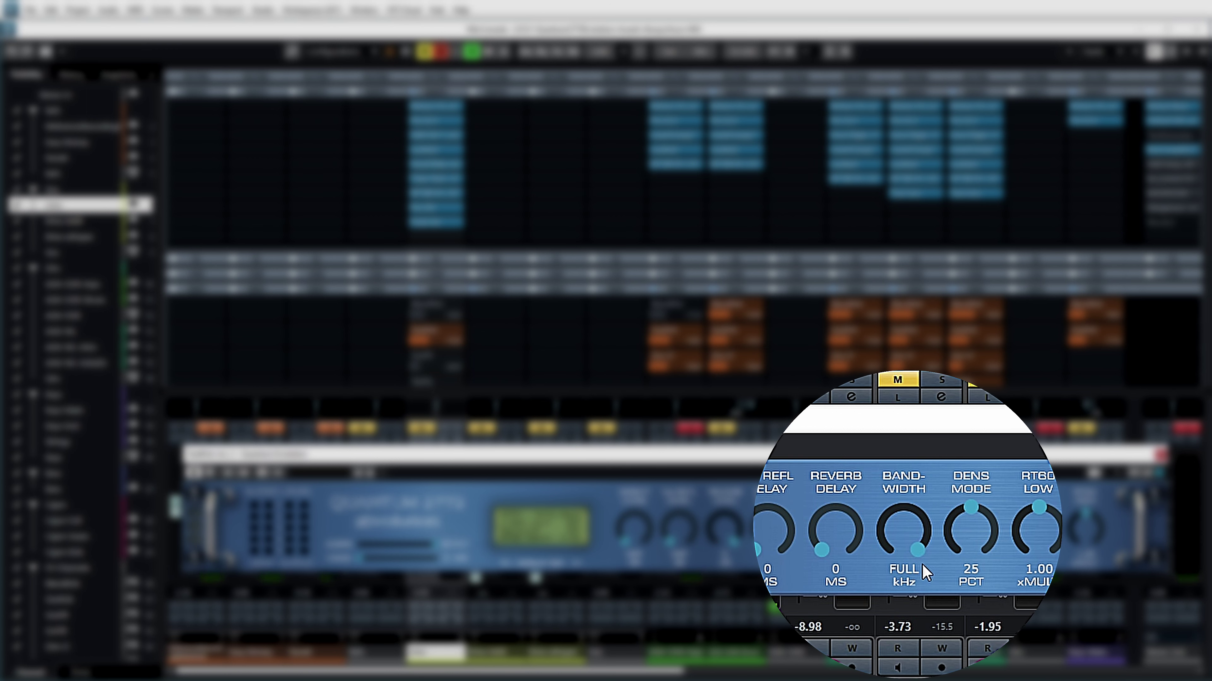
pyautogui.moveTo(922, 564); pyautogui.dragTo(918, 641)
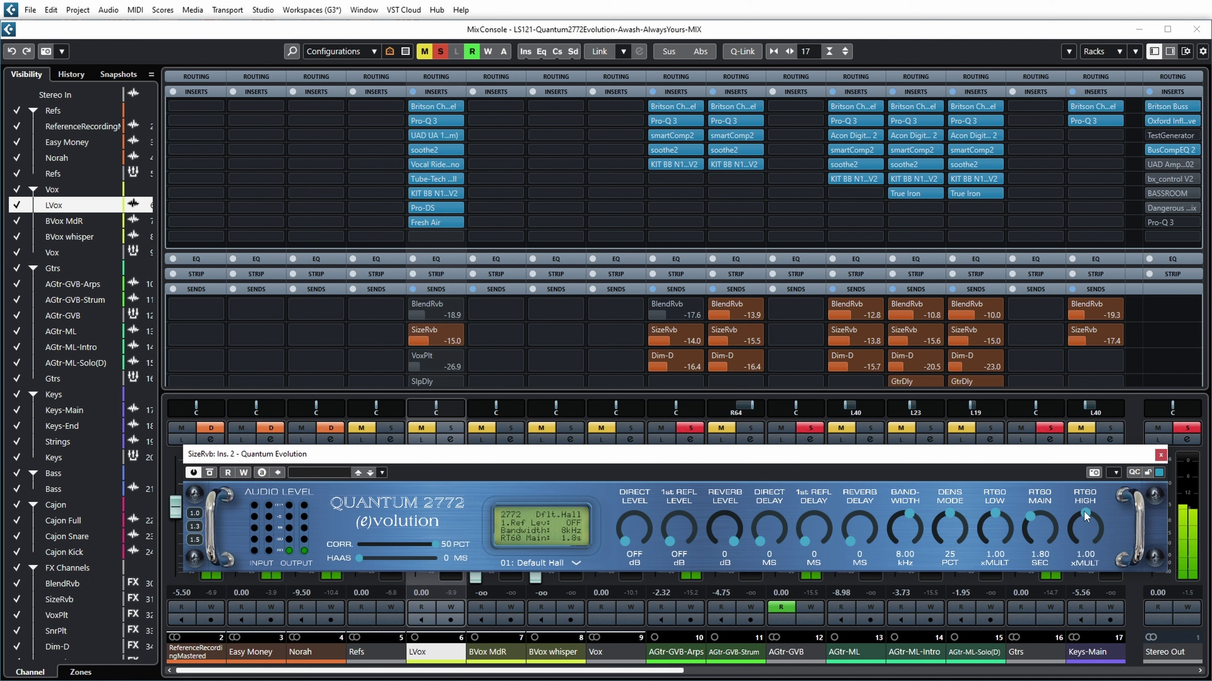
# Tweak RT60 High, return Bandwidth to FULL, and set RT60 Low to 0.63 xMULT
pyautogui.moveTo(1084, 511)
pyautogui.mouseDown()
pyautogui.moveTo(1082, 529)
pyautogui.moveTo(1101, 506)
pyautogui.moveTo(1088, 518)
pyautogui.mouseUp()
pyautogui.moveTo(905, 528); pyautogui.dragTo(911, 482)
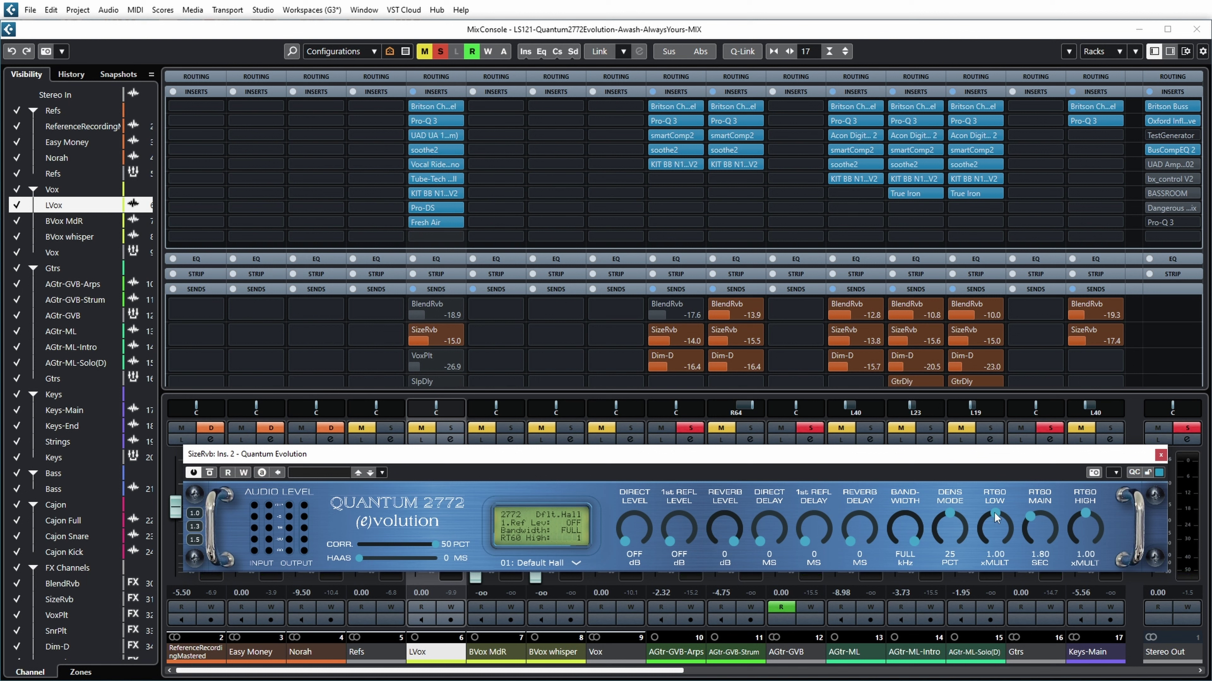
pyautogui.moveTo(994, 516); pyautogui.dragTo(988, 519)
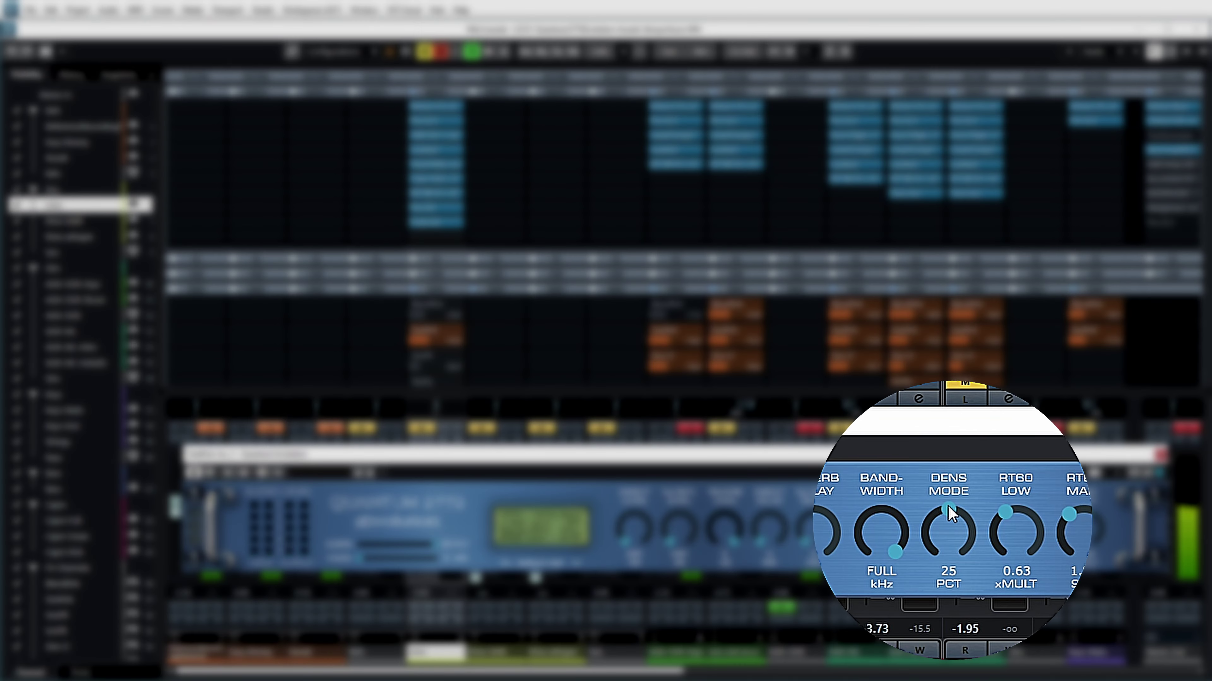
pyautogui.moveTo(950, 514); pyautogui.dragTo(946, 642)
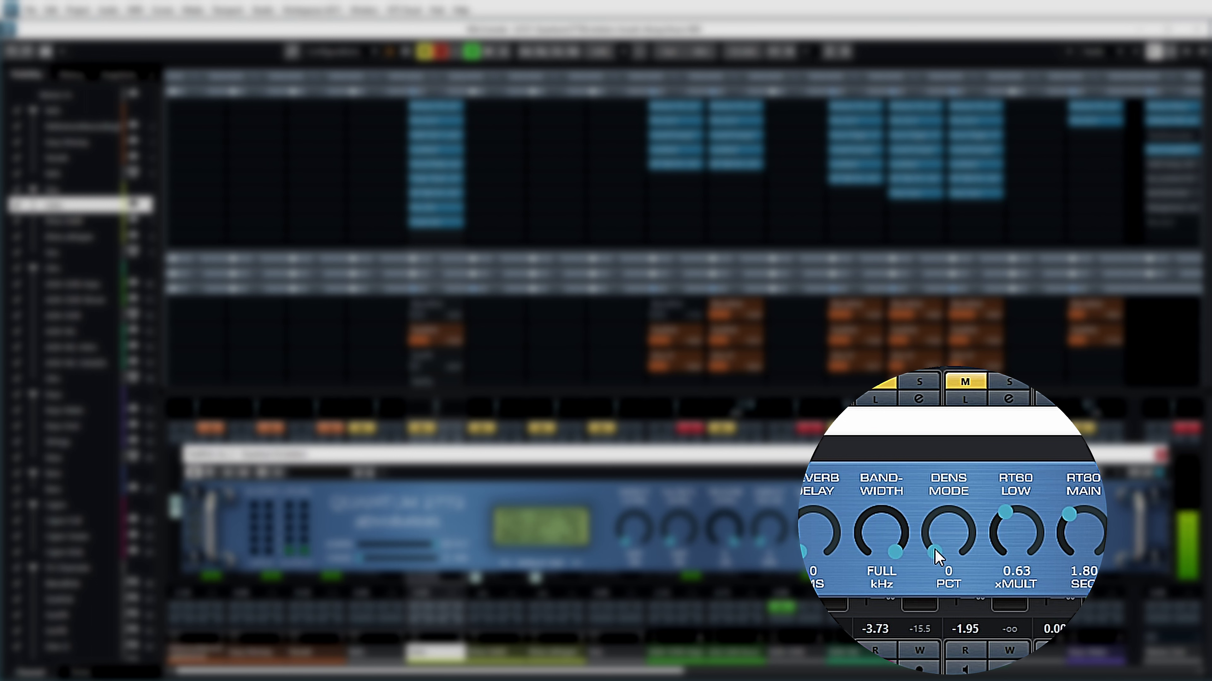
pyautogui.moveTo(936, 550); pyautogui.dragTo(985, 422)
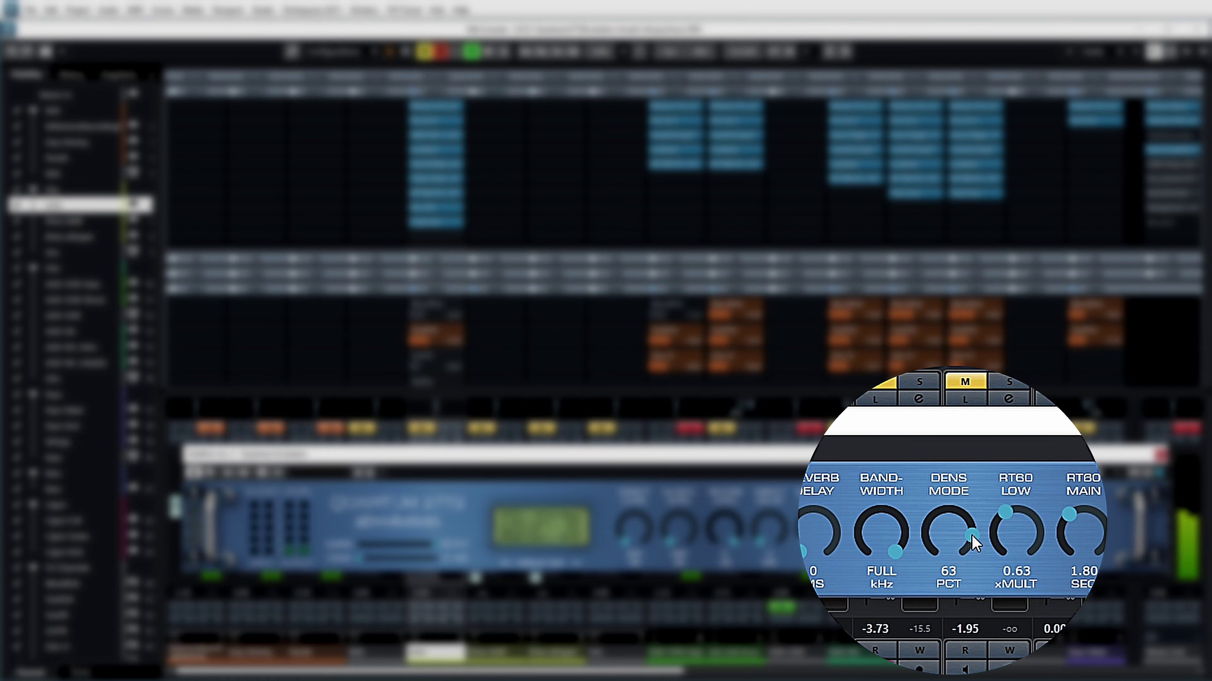
pyautogui.moveTo(972, 536); pyautogui.dragTo(965, 589)
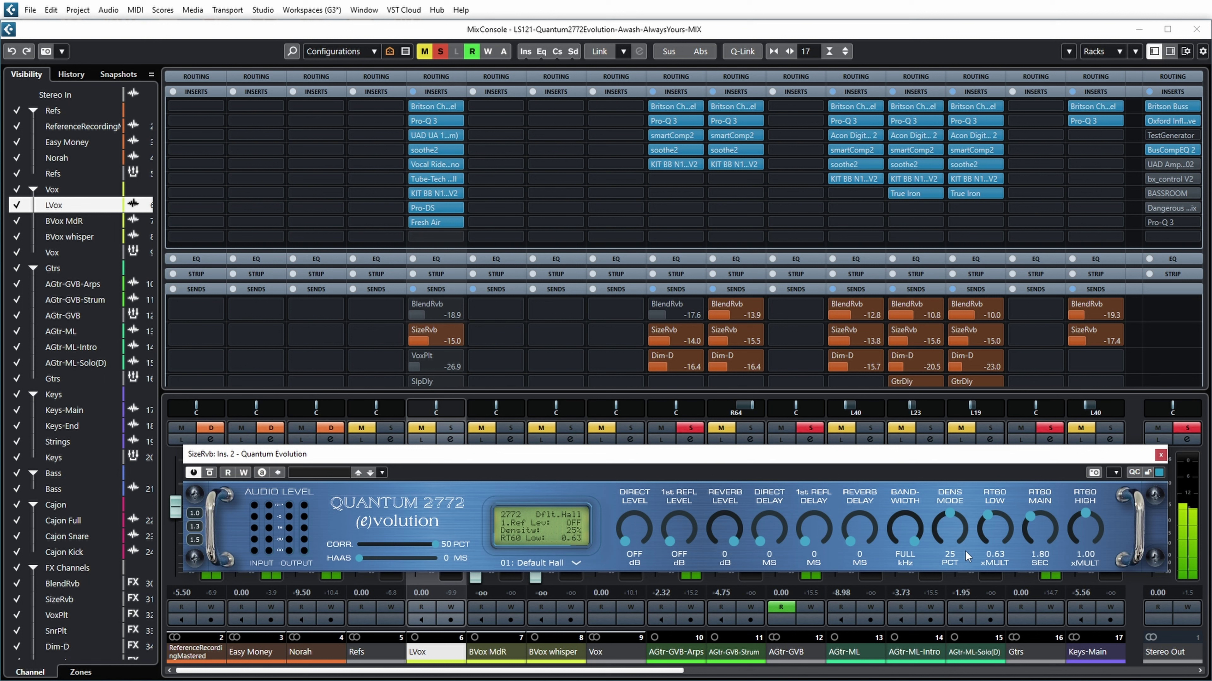